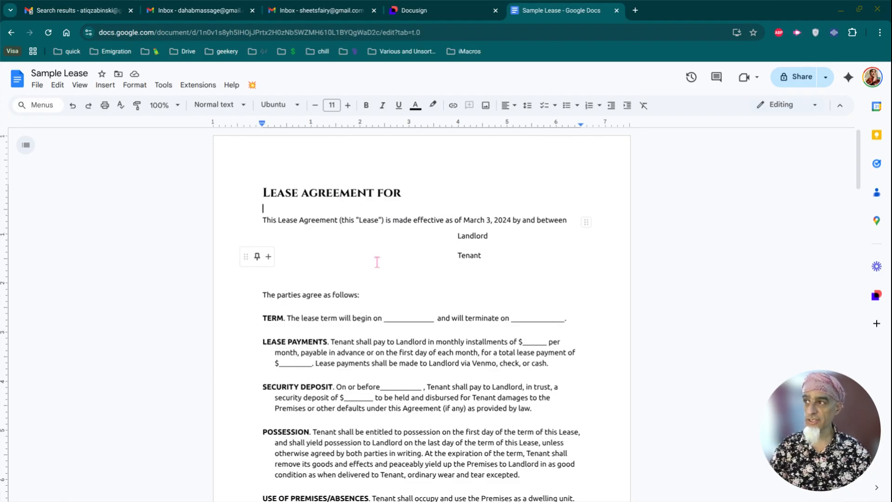
Step: Download the Google Docs lease in Rich Text Format as Sample Lease.rtf
scroll(377, 263, down, 6)
scroll(377, 262, down, 3)
scroll(377, 262, up, 9)
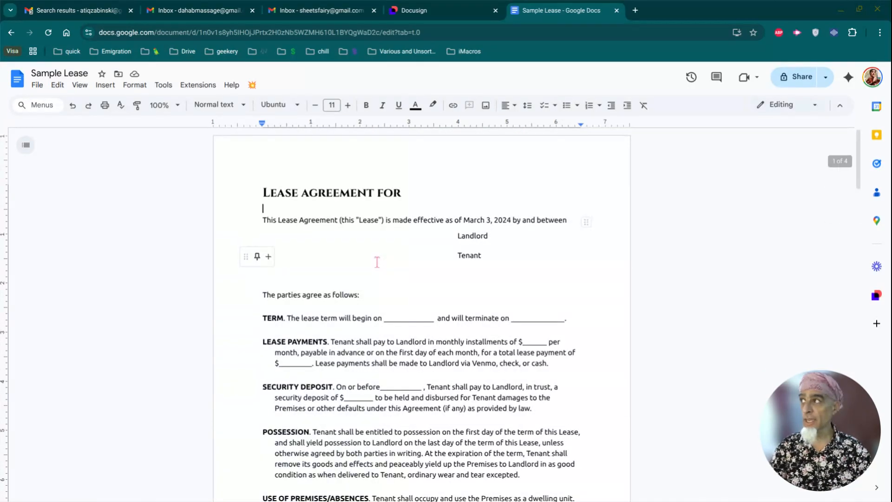
click(37, 87)
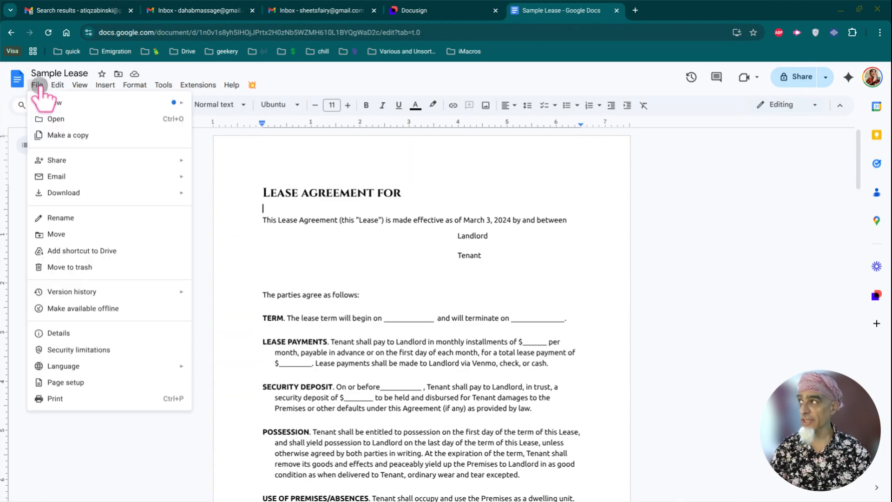
mouse_move(72, 193)
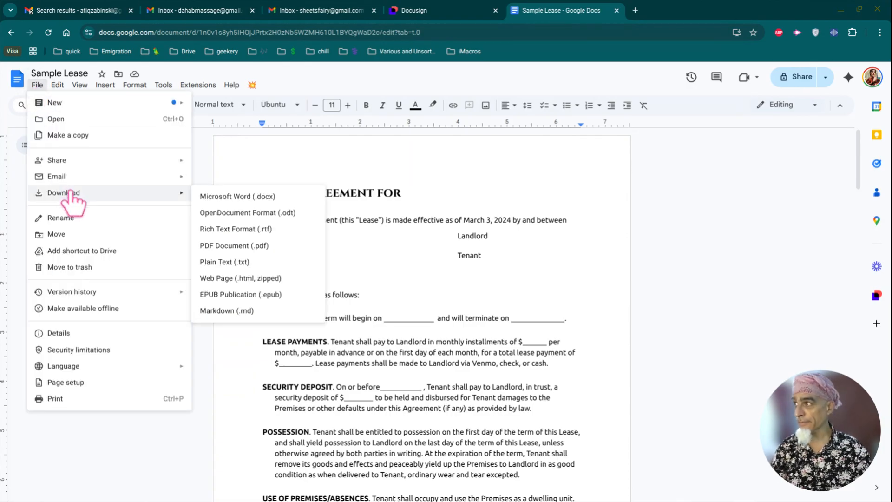
click(226, 227)
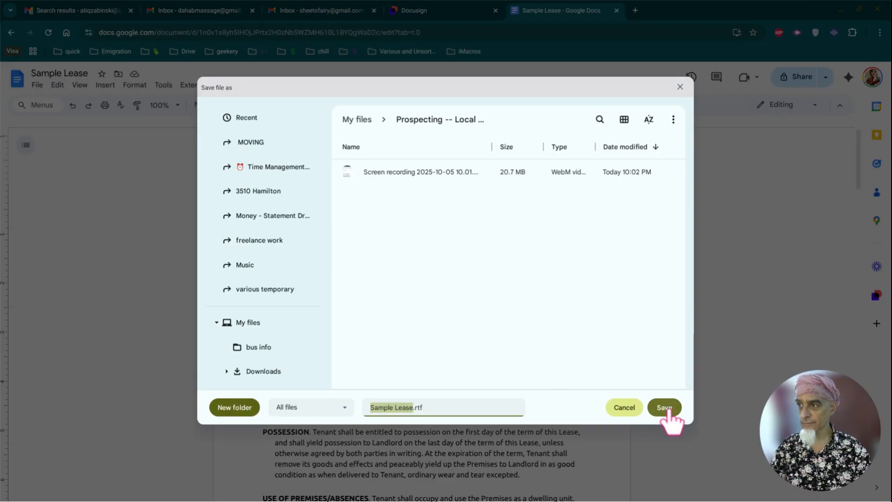
click(667, 409)
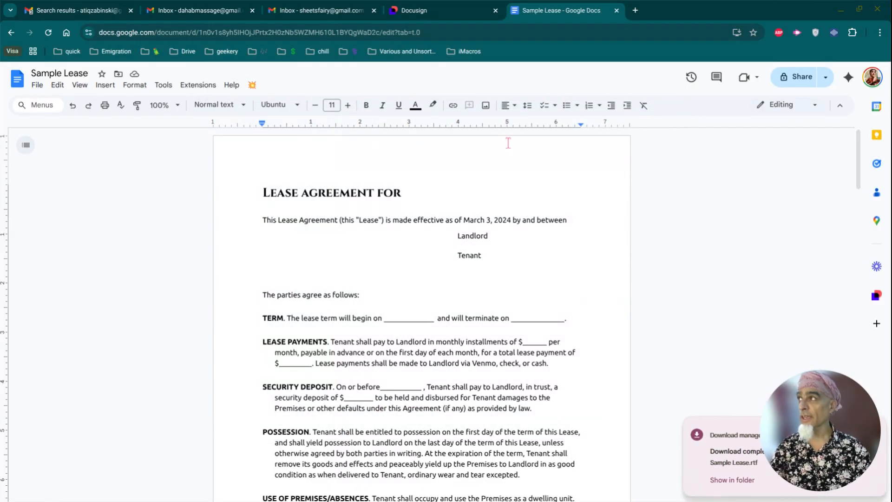
Step: Create a Docusign template named 'sample from RTF' and upload Sample Lease.rtf from the computer into it
click(427, 12)
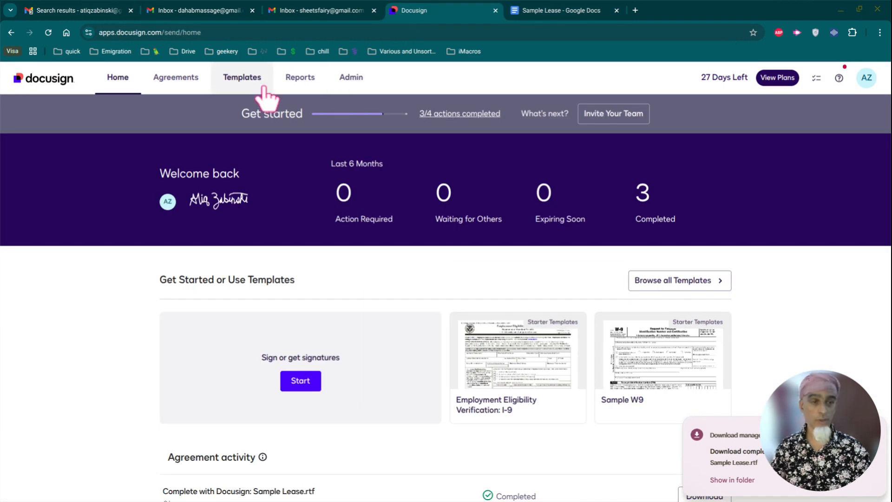
click(249, 79)
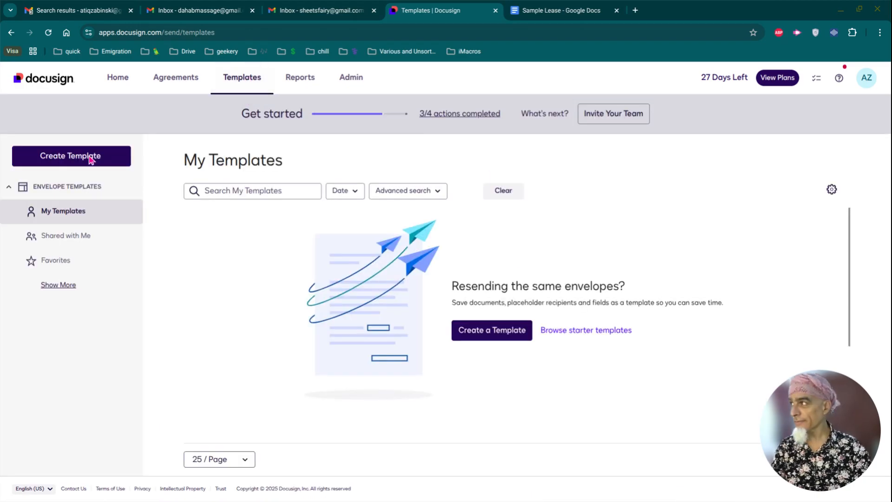
click(83, 158)
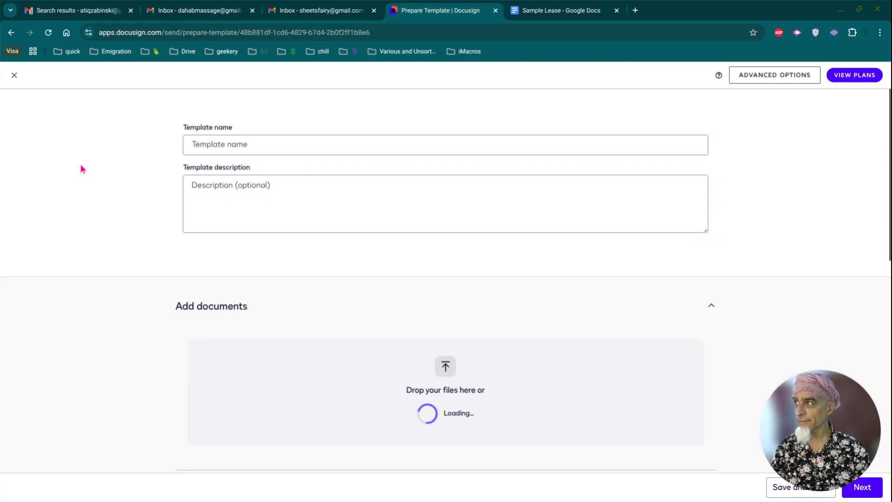
click(216, 146)
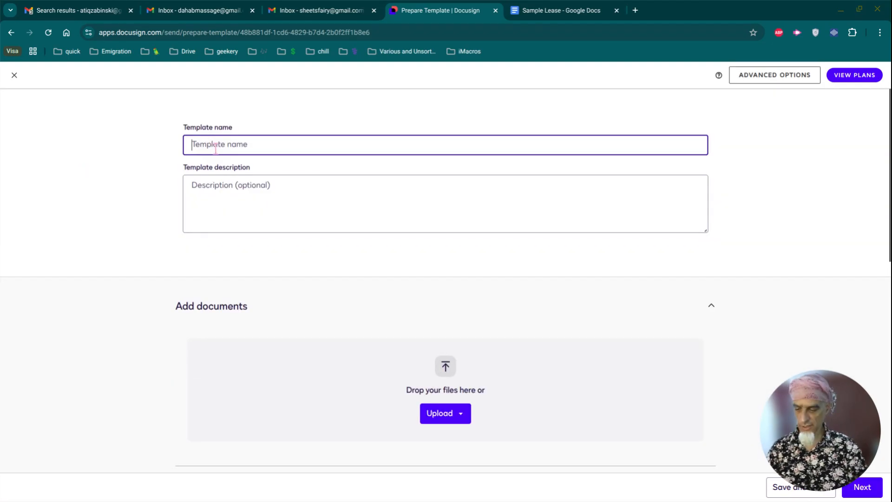
text(sample from RTF)
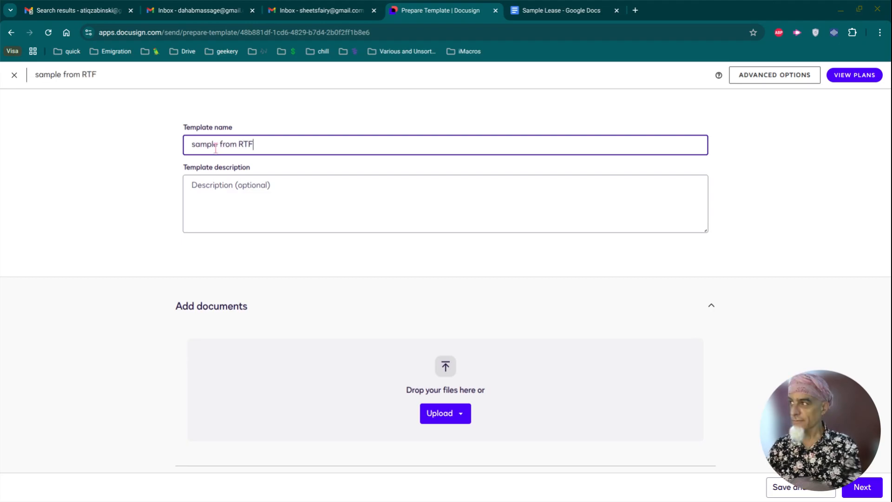
click(447, 417)
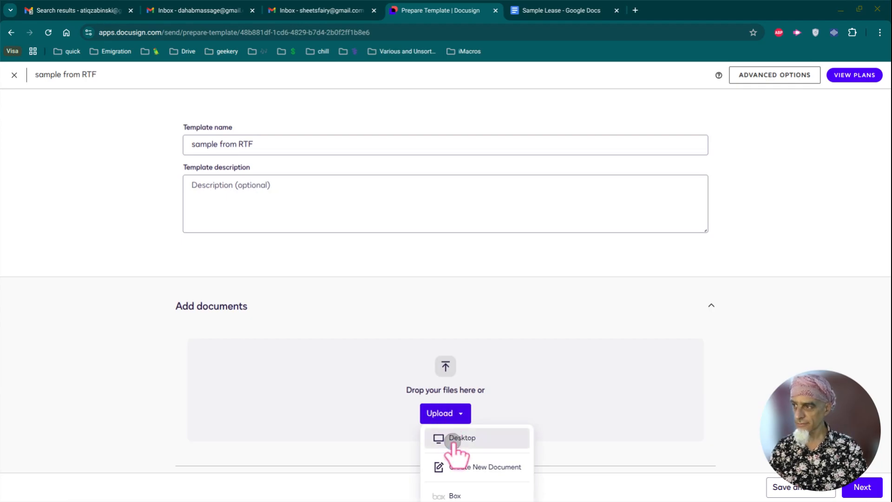
click(453, 442)
double_click(400, 174)
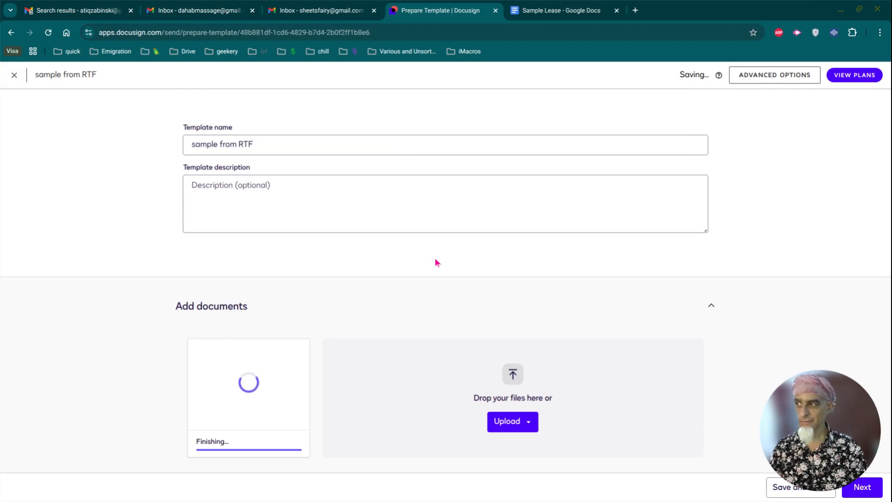
Step: Name the first recipient's role Landlord
scroll(440, 263, down, 2)
scroll(440, 263, down, 3)
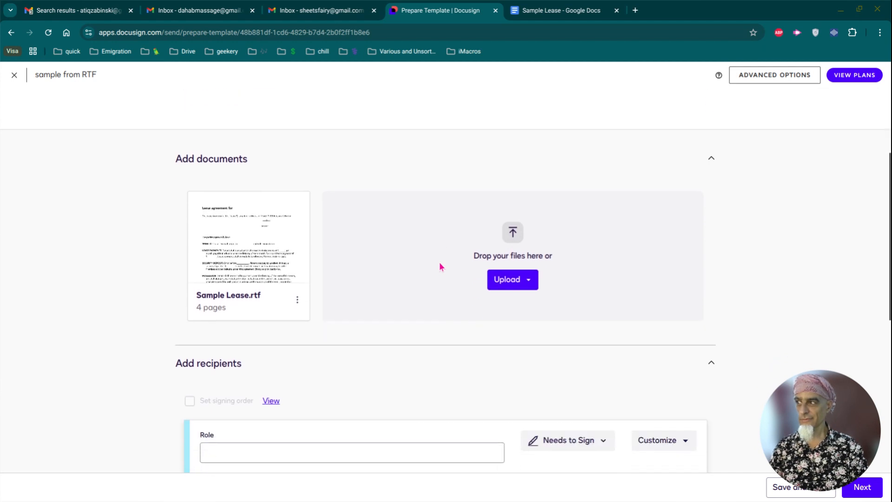
scroll(441, 267, down, 2)
scroll(441, 266, down, 2)
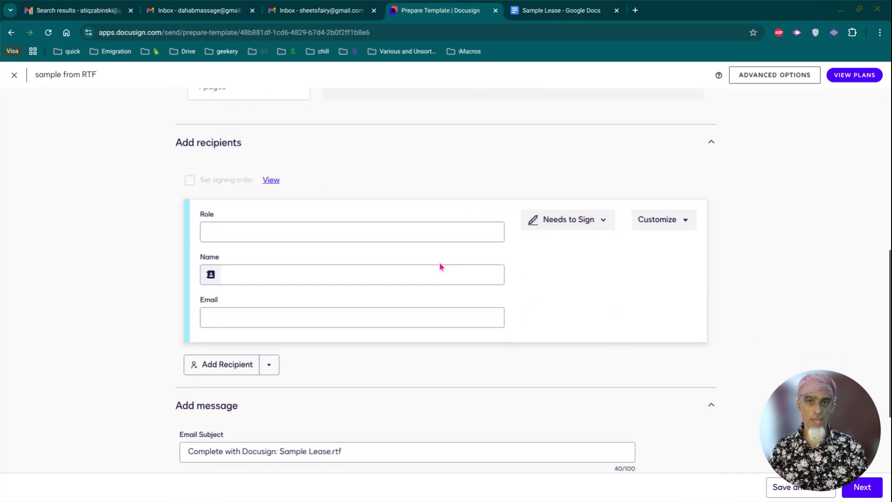
click(337, 231)
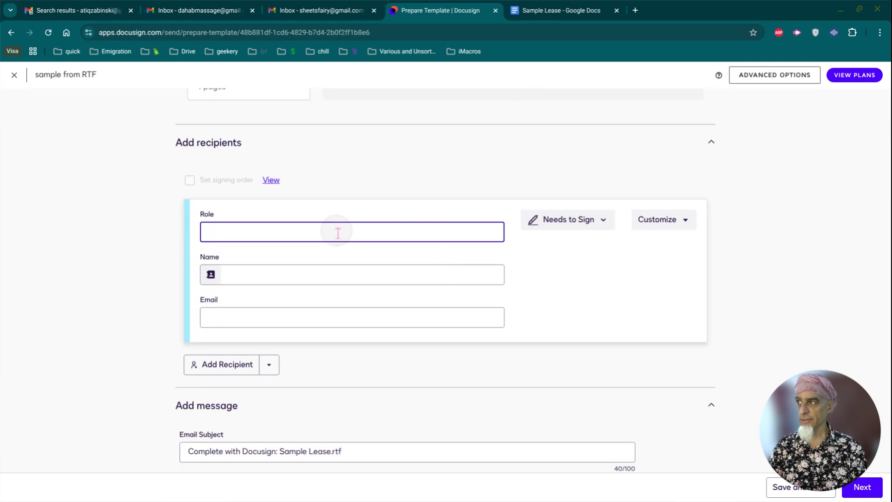
text(Landlord)
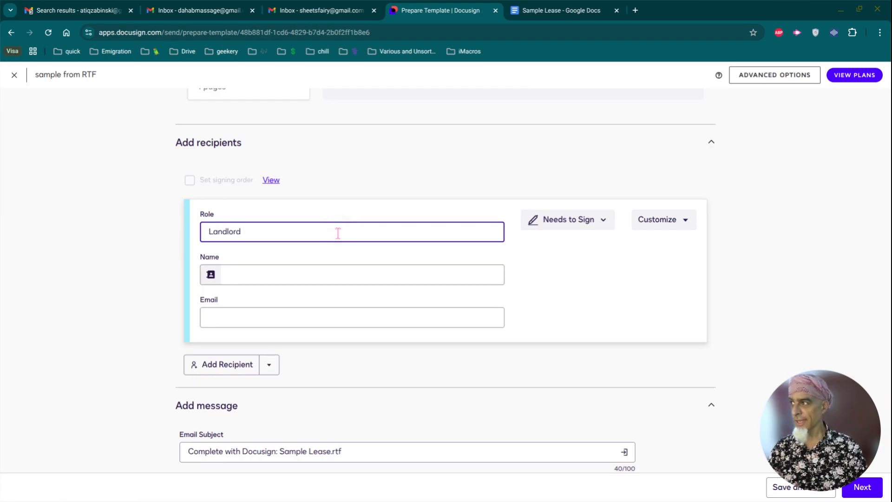
Step: Add a second recipient with the role Tenant
scroll(267, 341, down, 1)
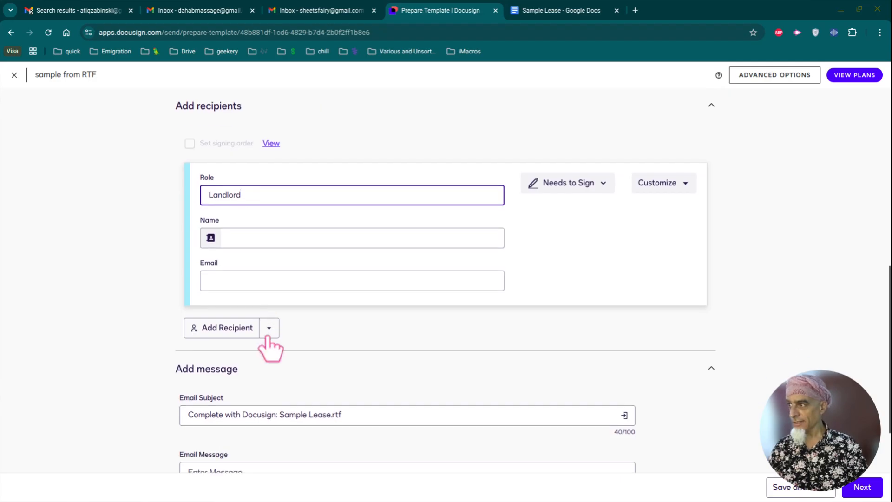
click(269, 328)
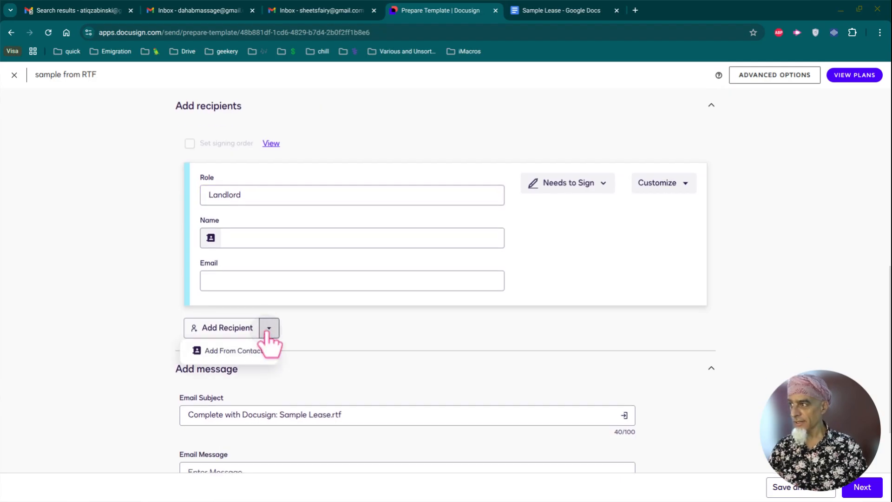
click(337, 330)
click(218, 330)
click(226, 345)
text(Tenant)
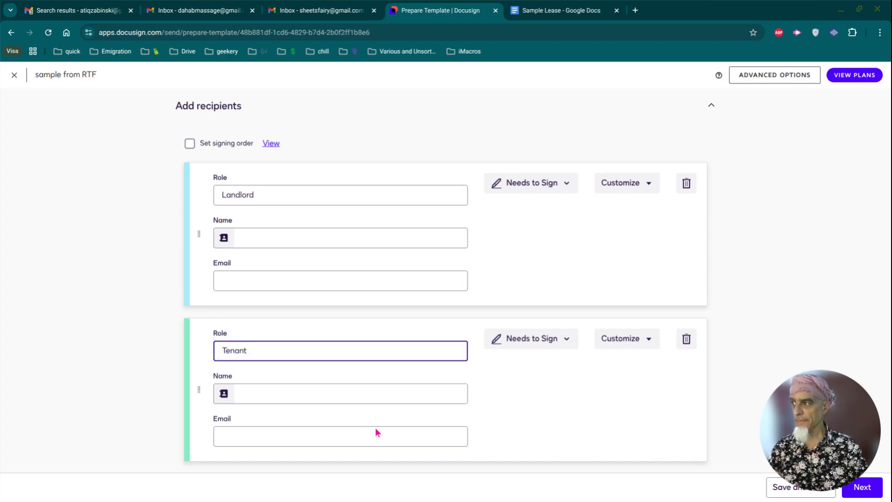
scroll(489, 427, down, 3)
scroll(516, 402, down, 2)
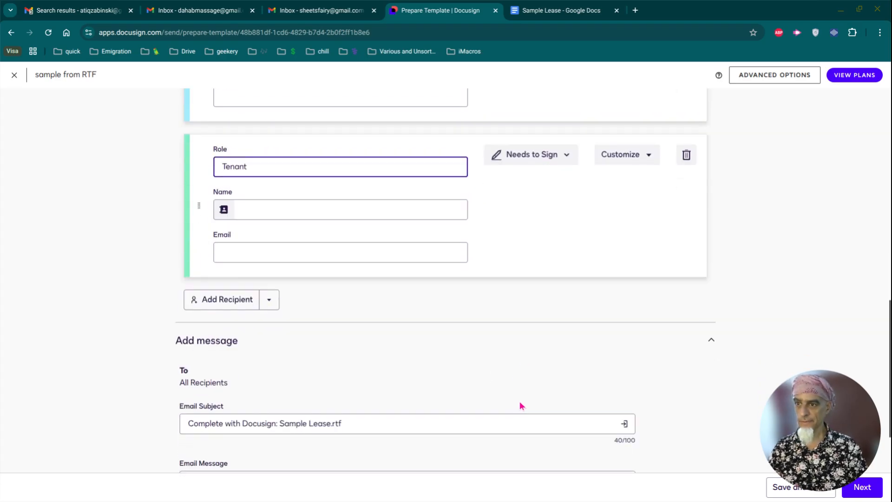
scroll(723, 411, down, 3)
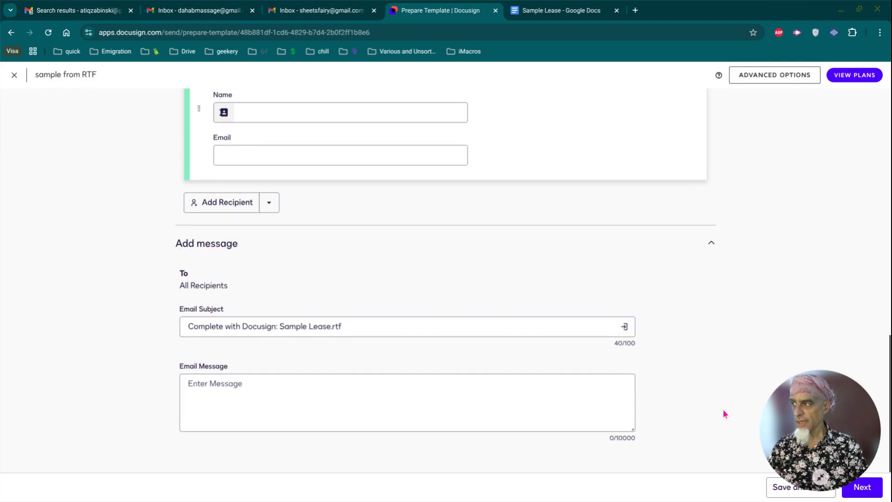
Step: Set the email message to 'Please review and sign the attached lease.' and proceed to Add Fields
click(212, 389)
text(Plea)
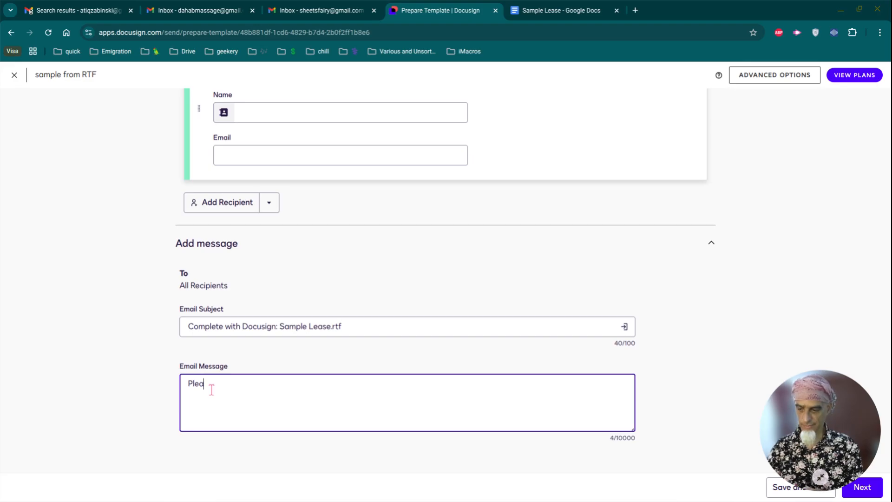
text(se review a)
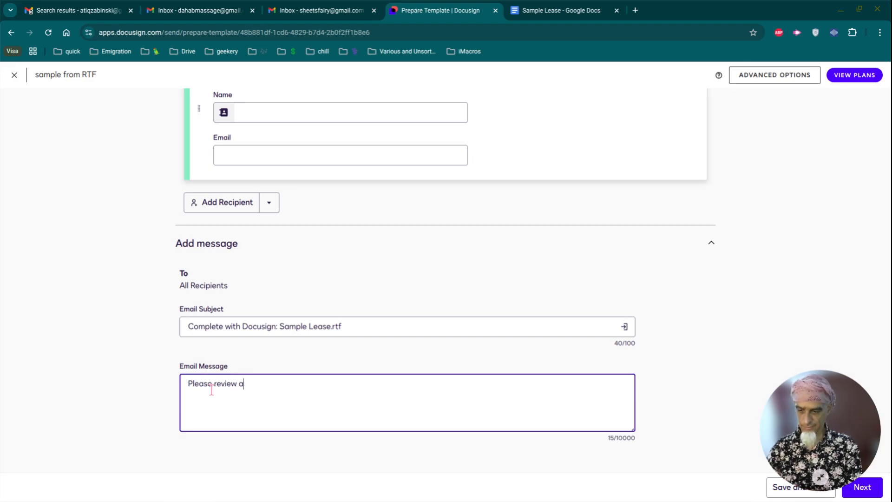
text(nd sign the attached lease.)
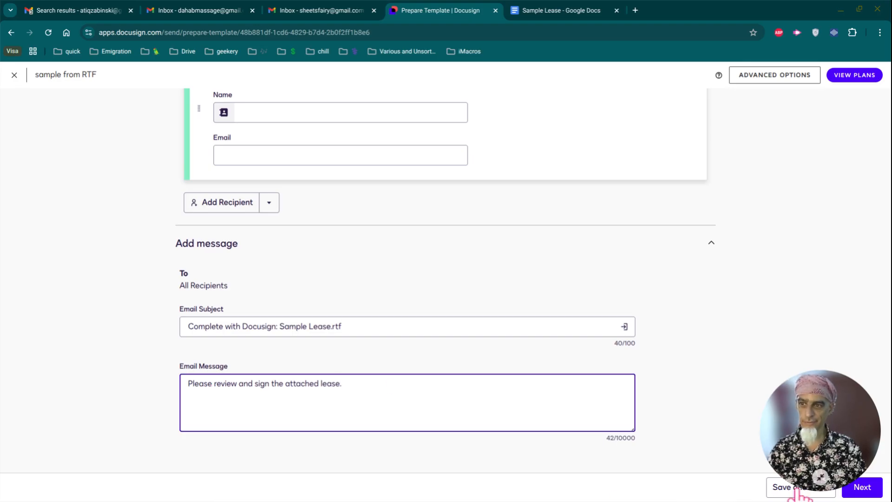
click(875, 495)
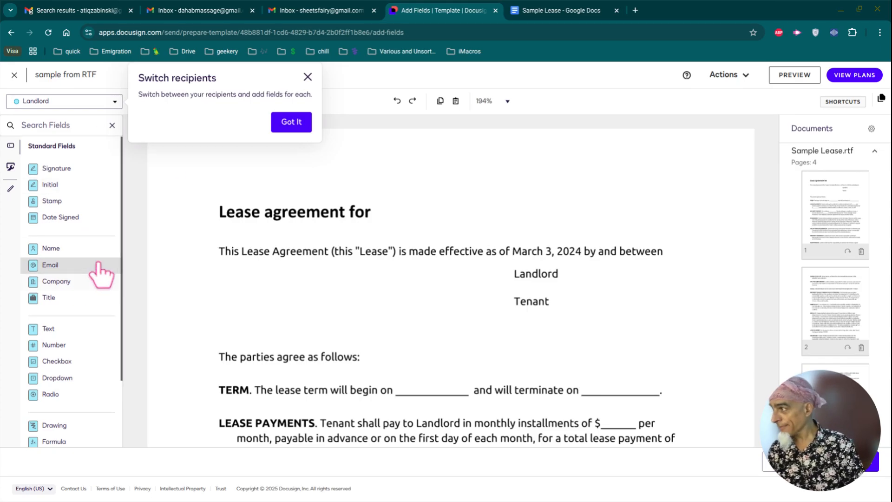
Step: Place a Text field under the lease title and stretch it across the line
click(67, 330)
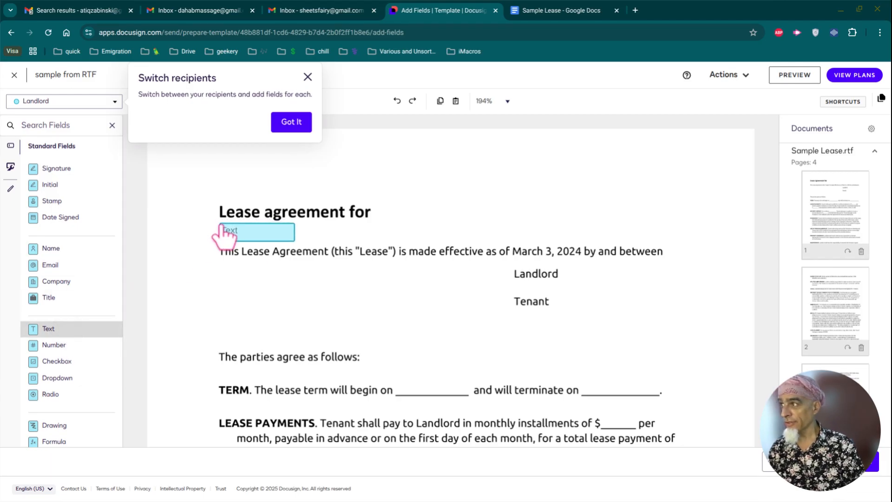
click(221, 226)
drag(294, 239, 665, 246)
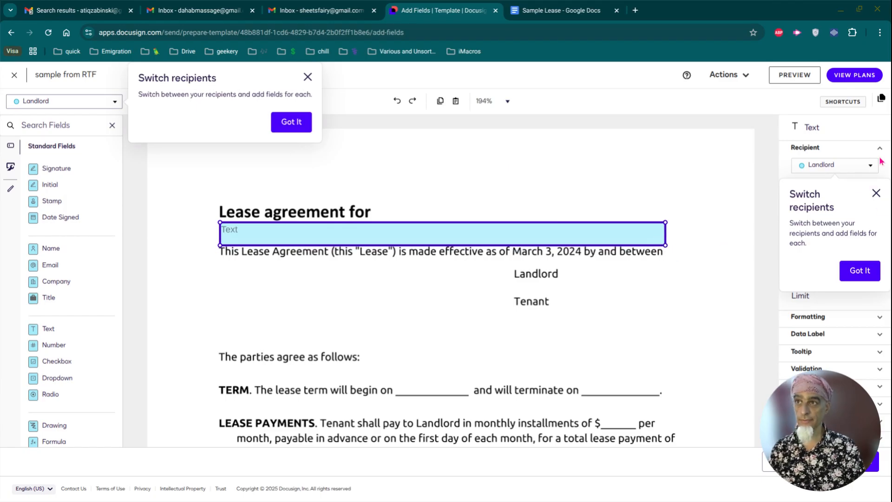
click(876, 194)
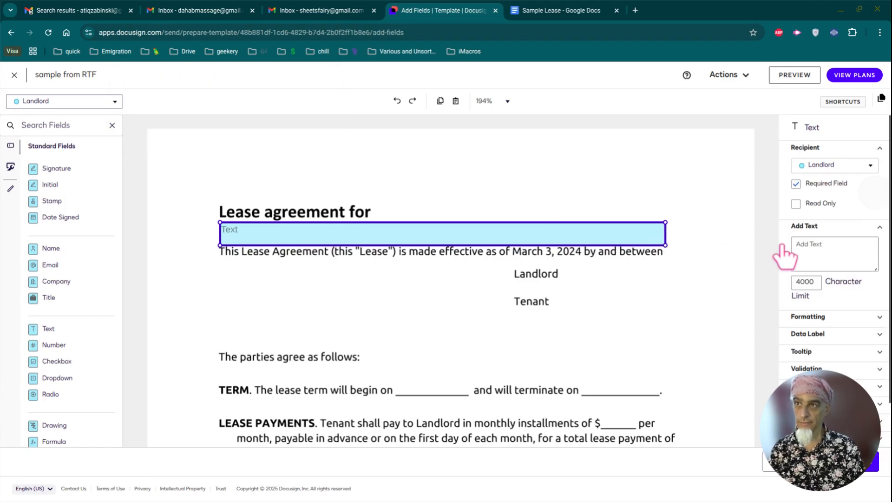
Step: Give the text field the tooltip 'Address of property'
click(830, 250)
scroll(832, 251, down, 1)
click(813, 305)
click(807, 324)
text(Address of property)
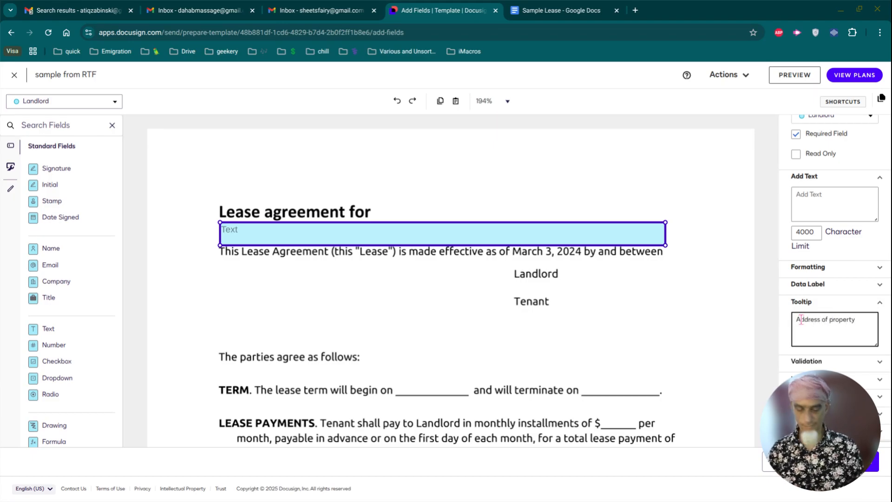
click(648, 351)
scroll(340, 339, down, 1)
scroll(340, 338, down, 3)
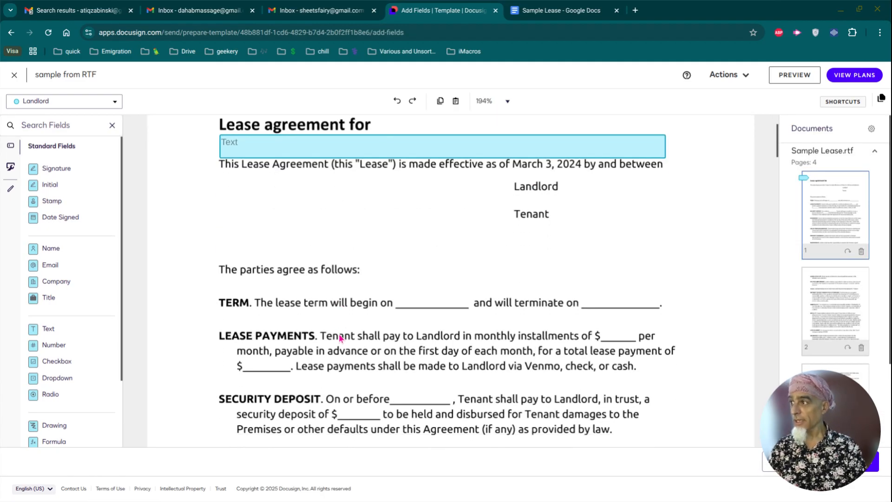
scroll(340, 338, up, 2)
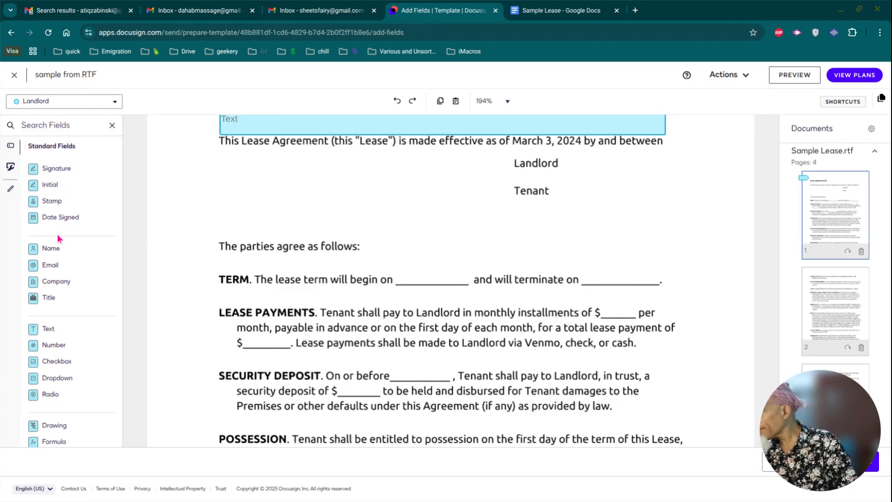
Step: Place a start-date Text field on the TERM line and a copy in the 'terminate on' blank
drag(48, 329, 398, 278)
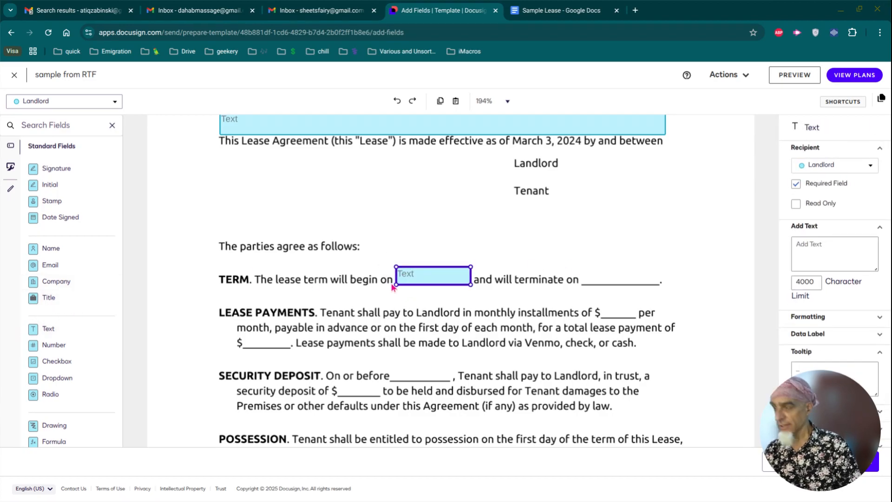
key(ctrl+c)
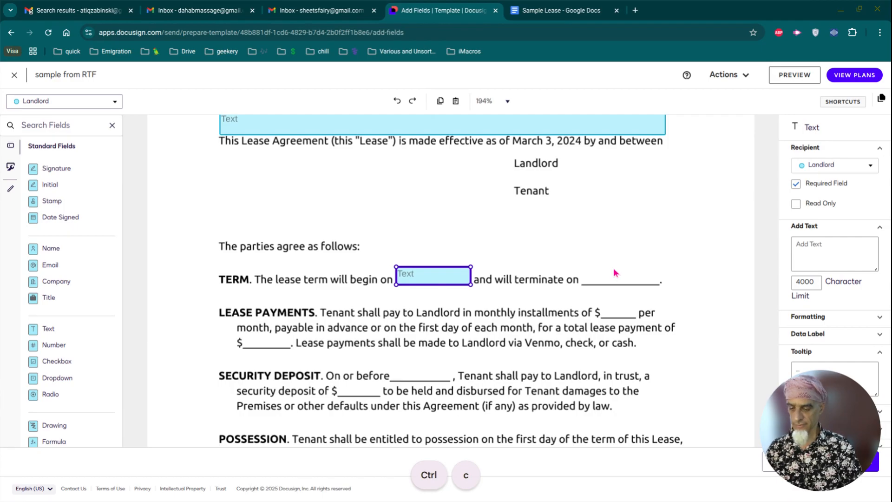
key(ctrl+v)
drag(454, 286, 627, 271)
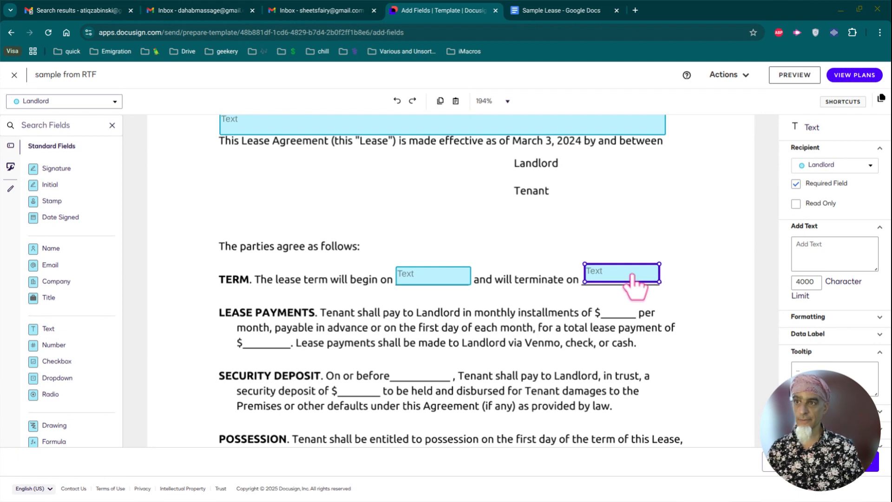
Step: Set Date validation (MM/dd/yyyy) on both the start-date and end-date fields
click(453, 280)
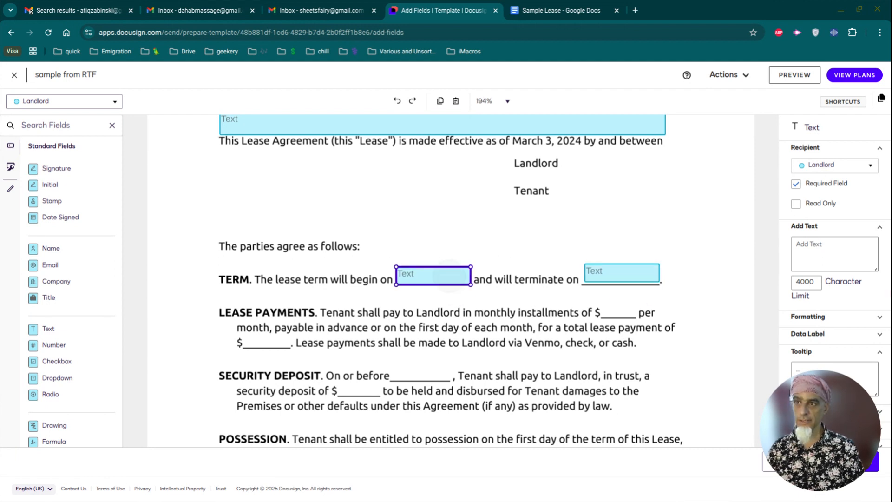
scroll(830, 312, down, 2)
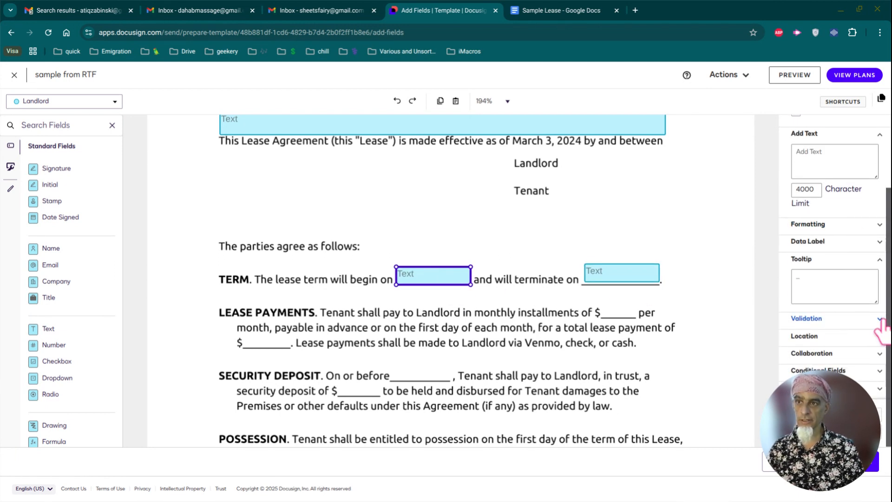
click(879, 318)
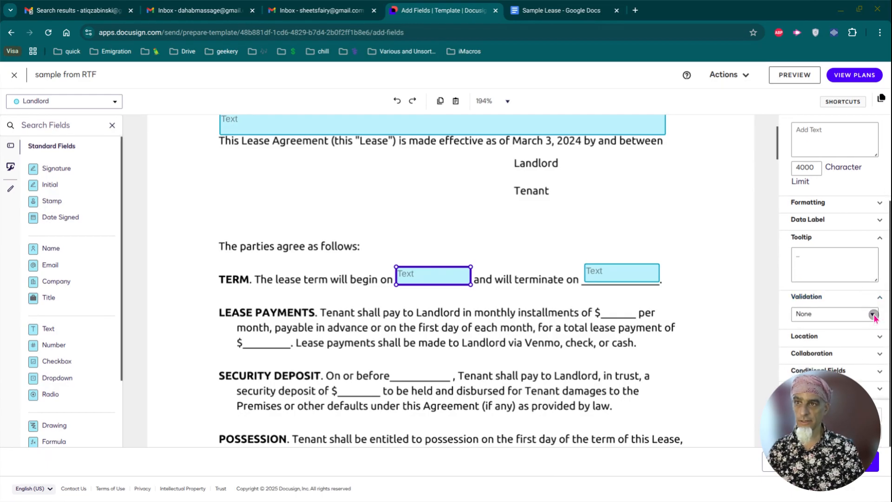
click(873, 315)
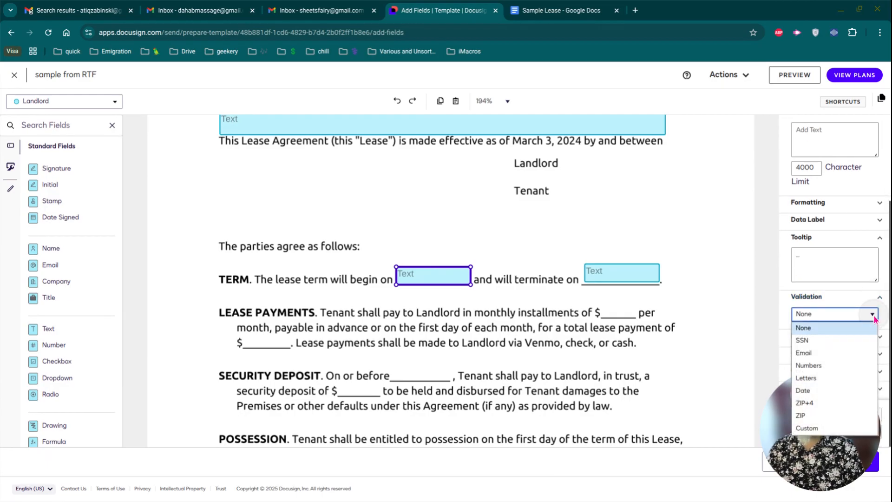
click(821, 390)
click(614, 272)
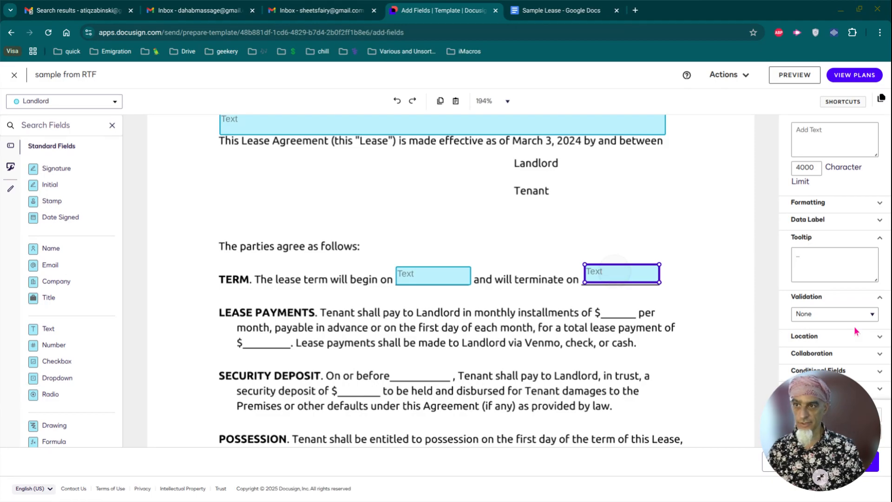
click(871, 318)
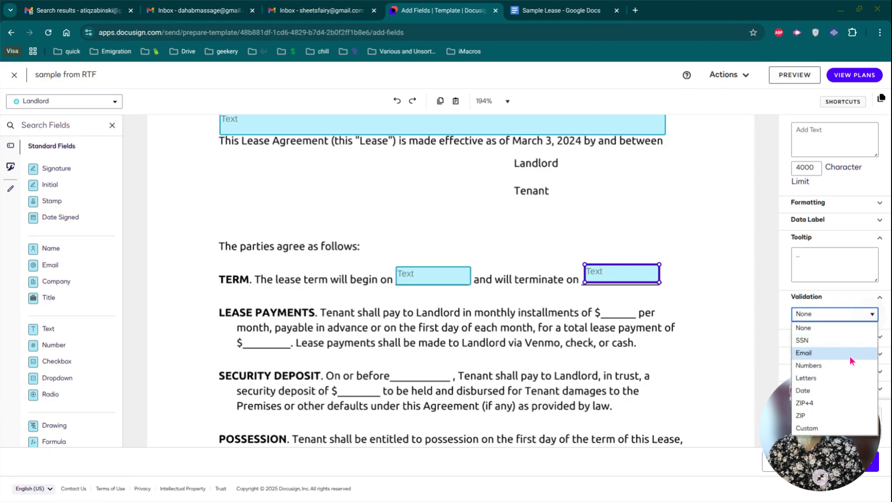
click(832, 393)
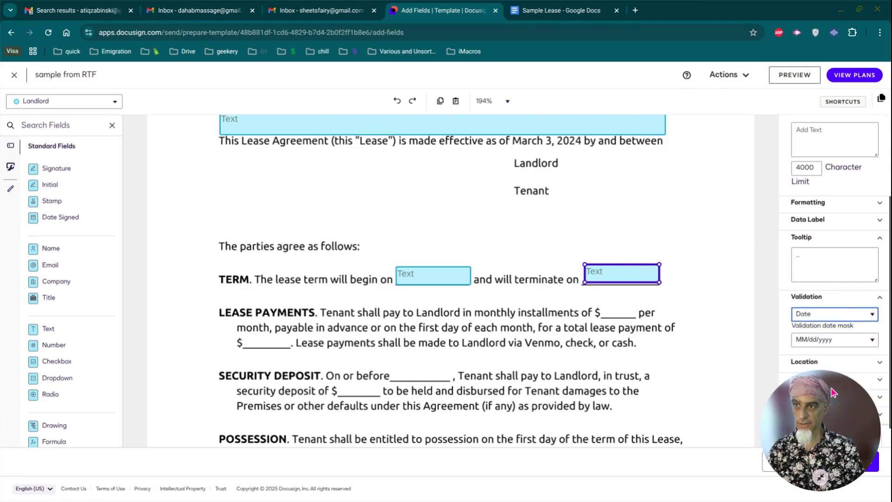
scroll(683, 317, down, 1)
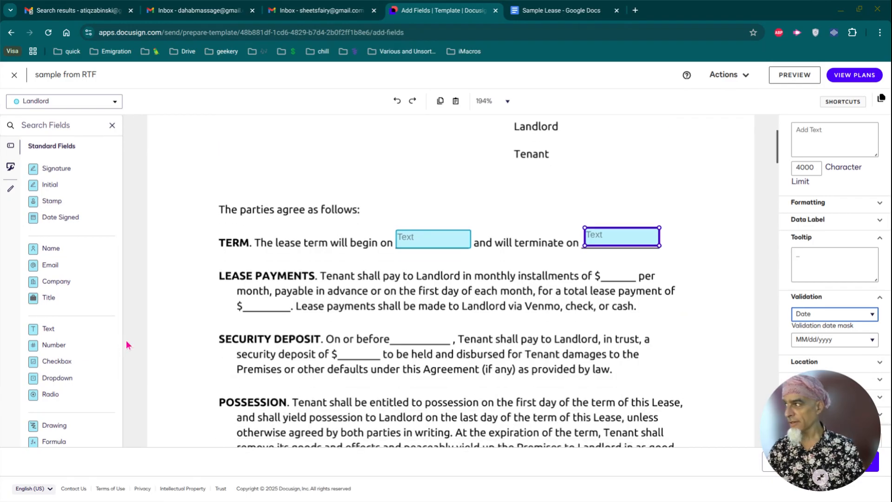
click(65, 328)
Step: Add Number fields to the monthly installment, total lease payment and security deposit $ blanks
drag(71, 350, 604, 268)
drag(71, 352, 291, 300)
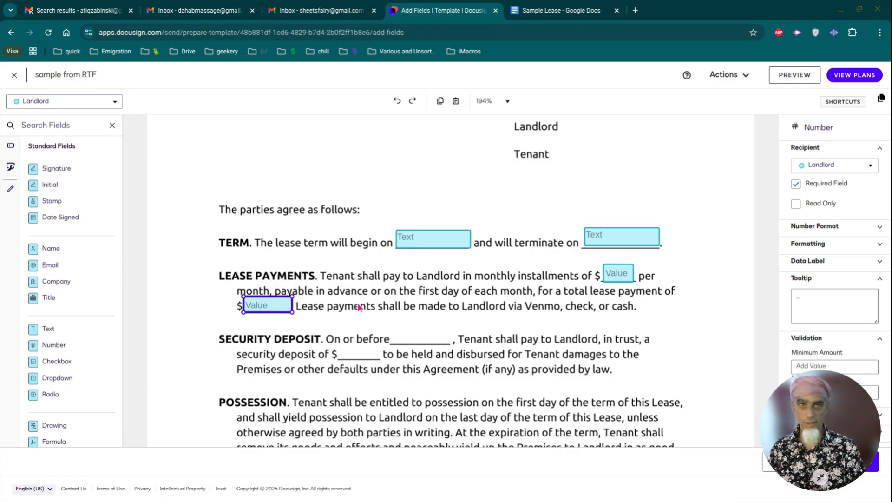
scroll(358, 305, down, 2)
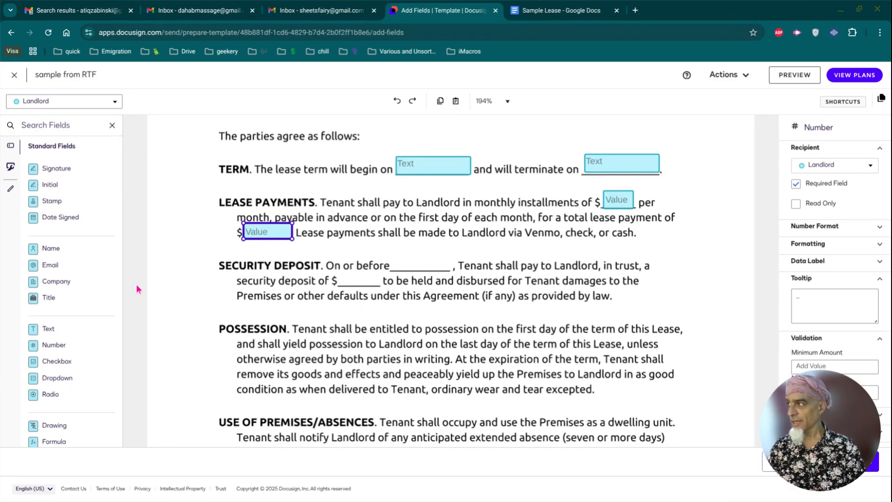
drag(70, 347, 382, 279)
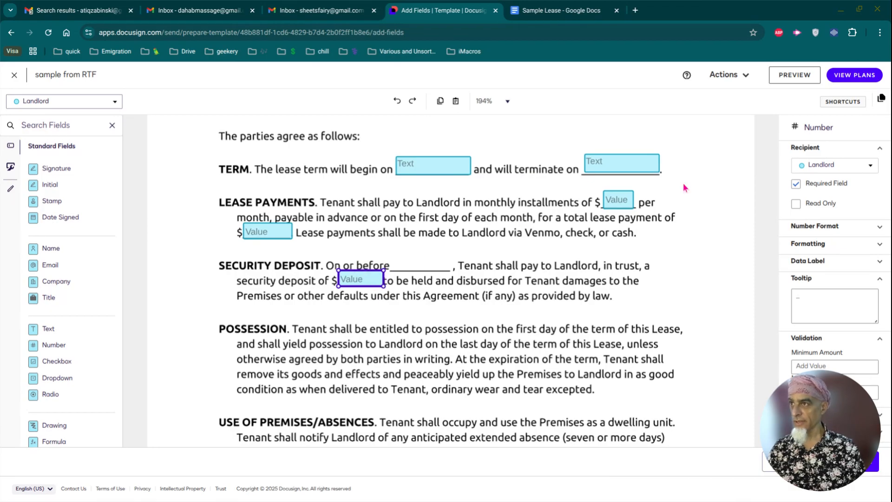
Step: Copy the date Text field into the 'On or before' blank and narrow it to fit
click(434, 171)
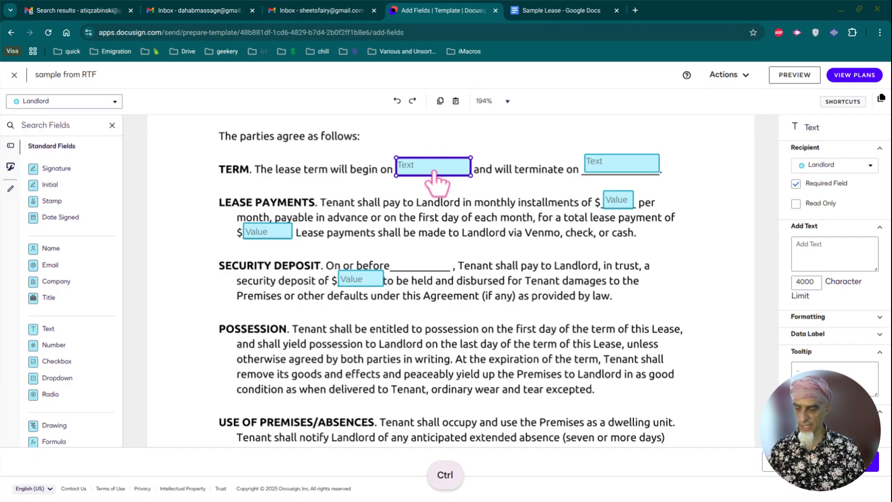
key(ctrl+c)
key(ctrl+v)
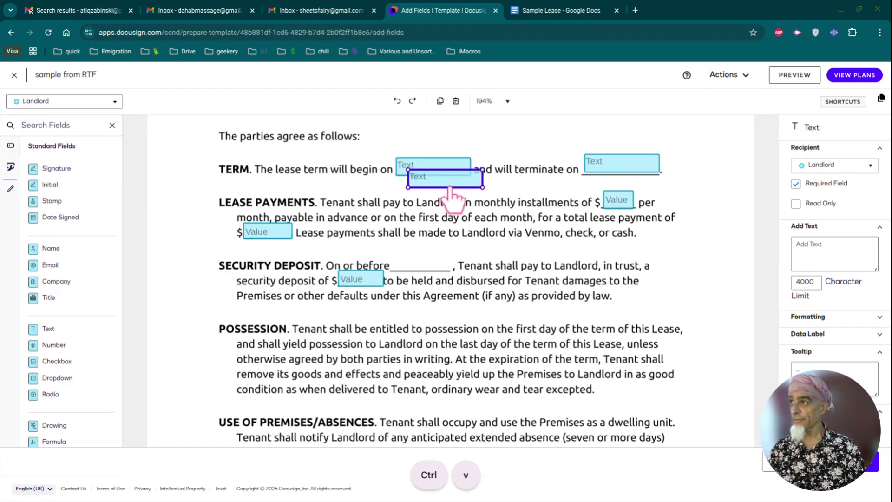
drag(450, 179, 434, 258)
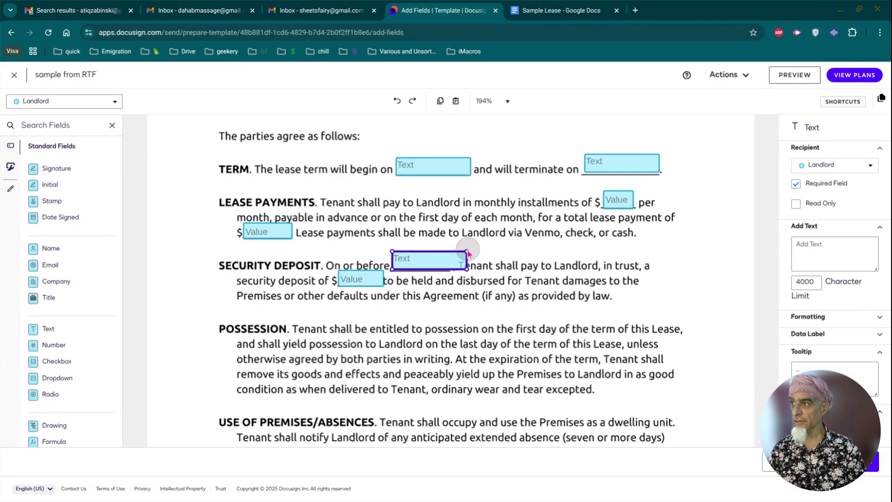
click(468, 249)
click(455, 259)
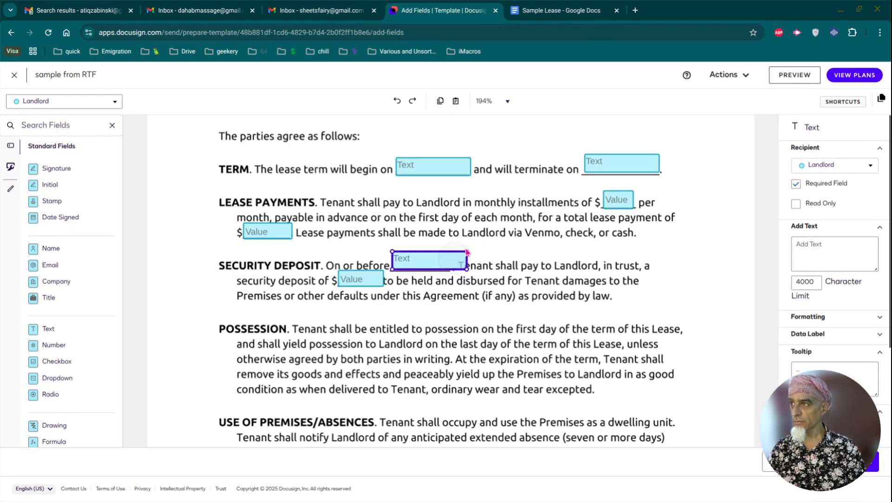
drag(466, 251, 448, 256)
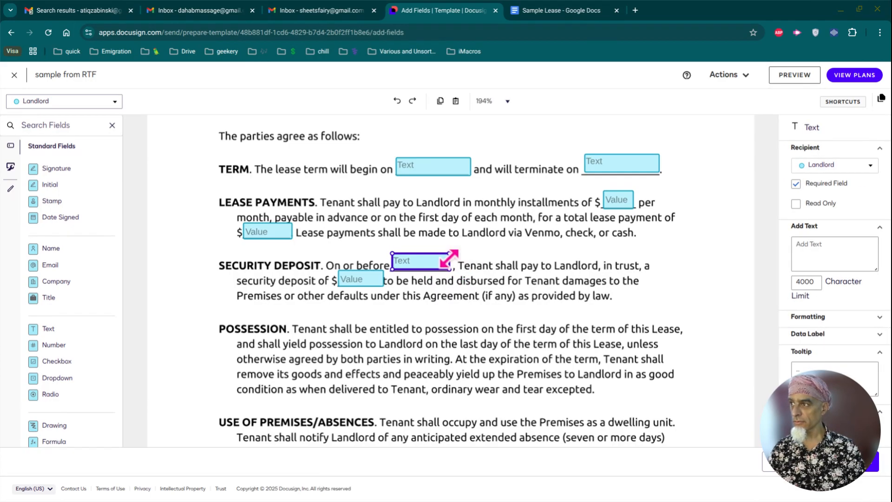
scroll(485, 283, down, 5)
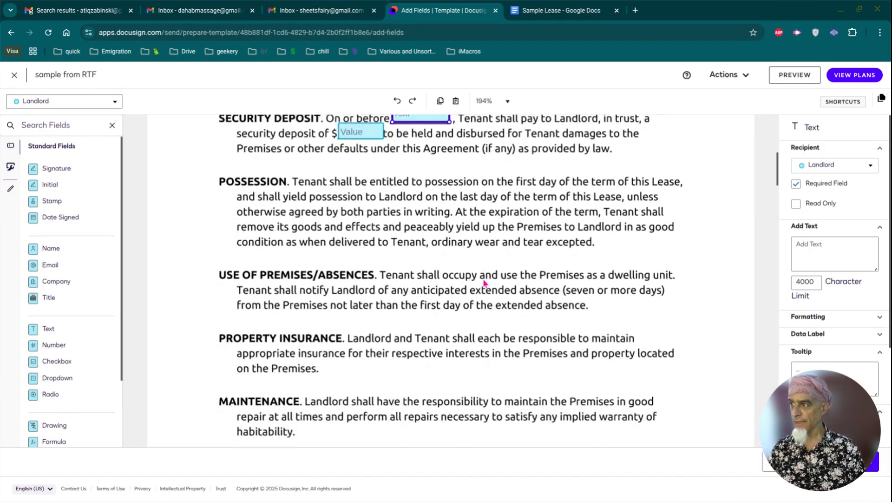
Step: Add Signature and Date Signed fields on the Landlord lines of the signature block
scroll(485, 283, down, 20)
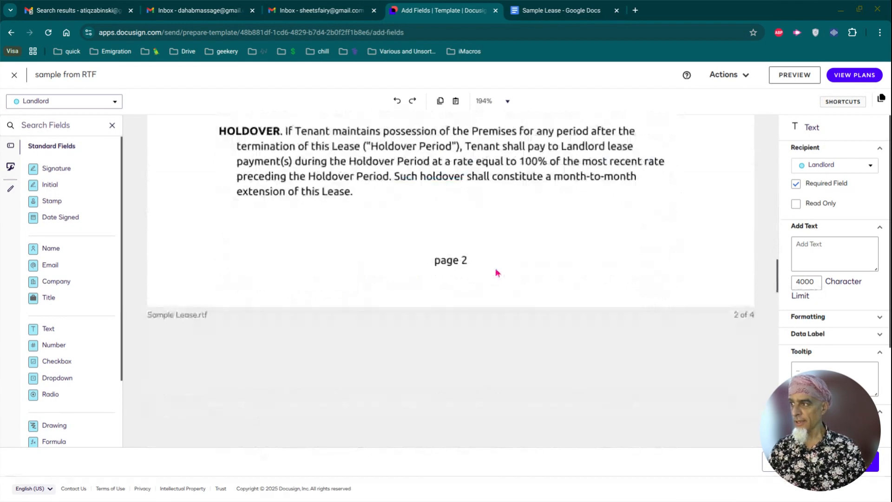
scroll(498, 267, down, 20)
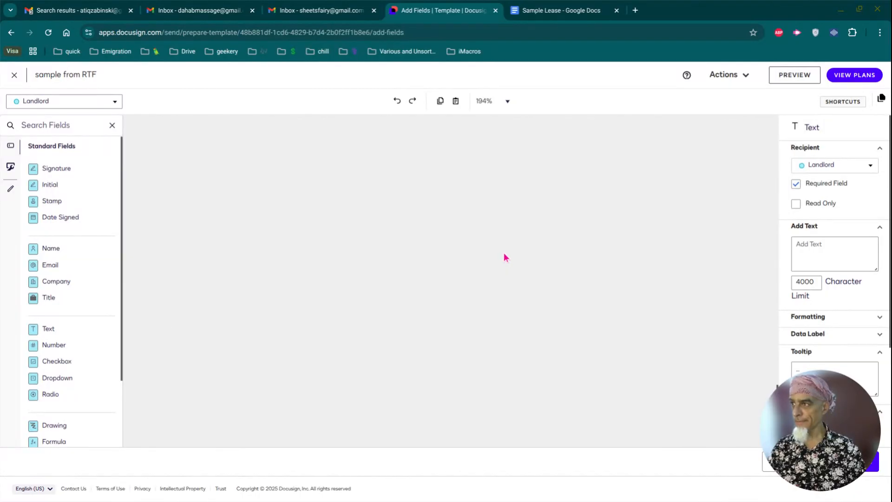
scroll(506, 249, down, 5)
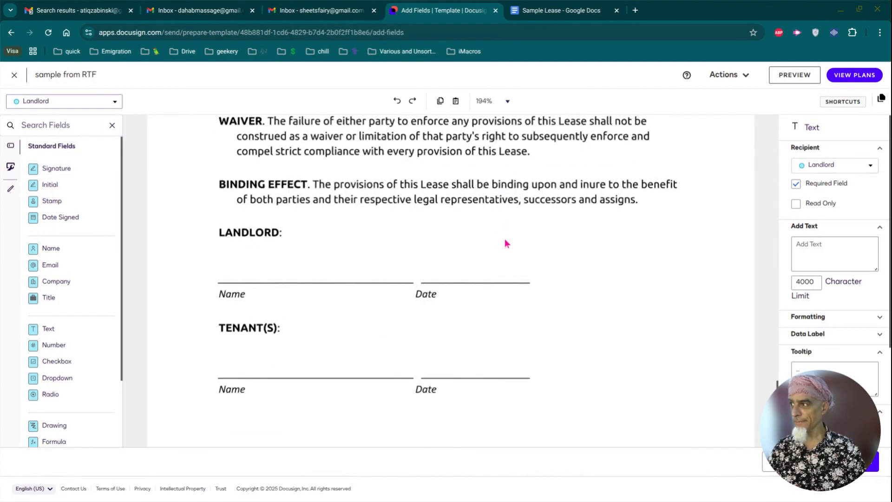
scroll(505, 242, down, 1)
scroll(504, 240, down, 1)
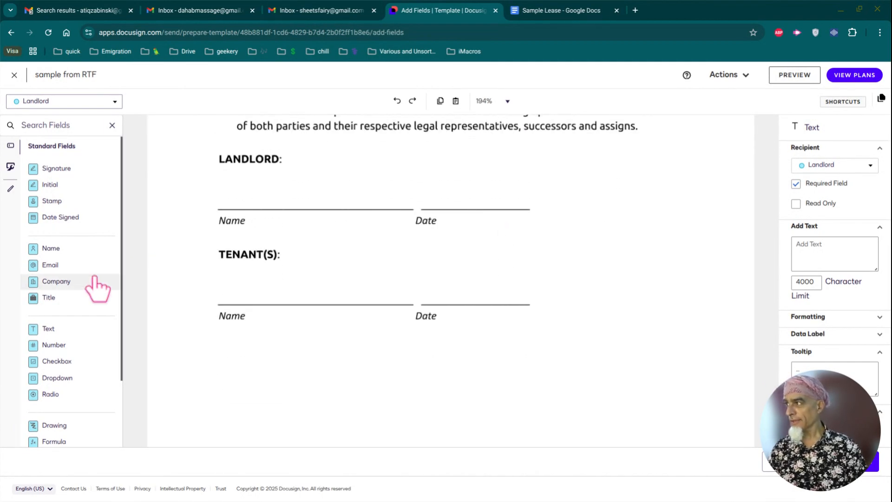
drag(51, 251, 227, 207)
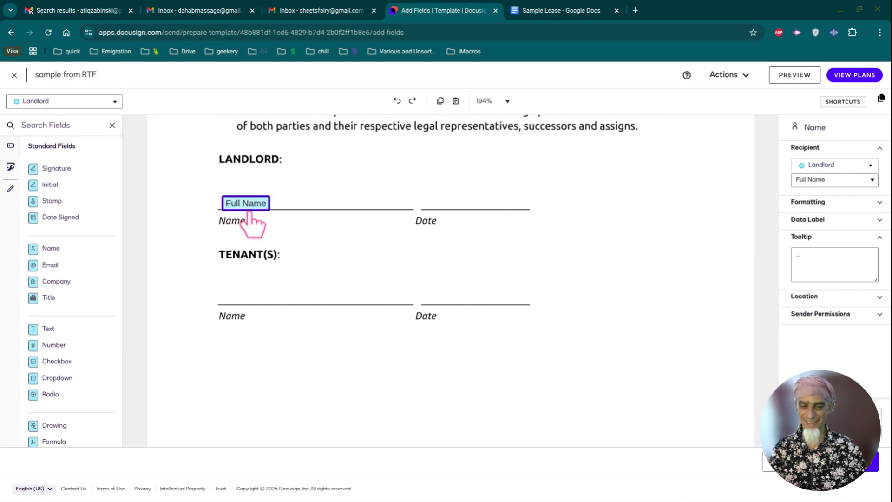
key(BackSpace)
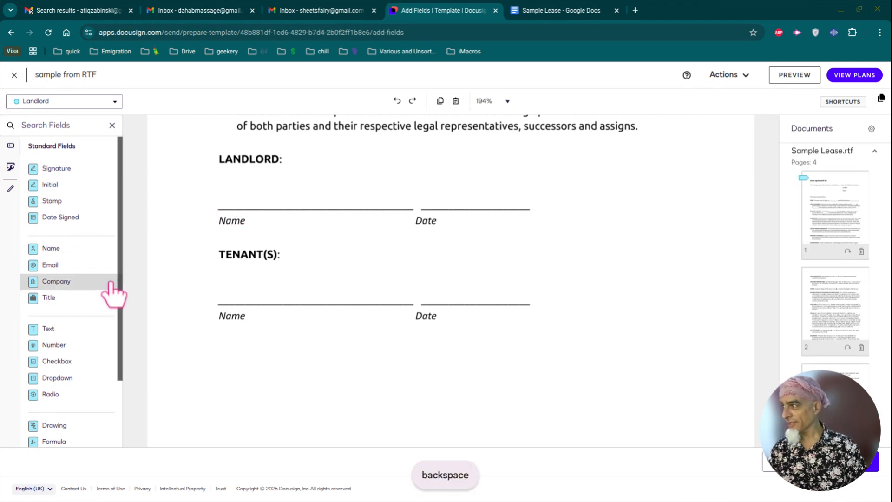
scroll(114, 293, down, 1)
scroll(112, 290, up, 1)
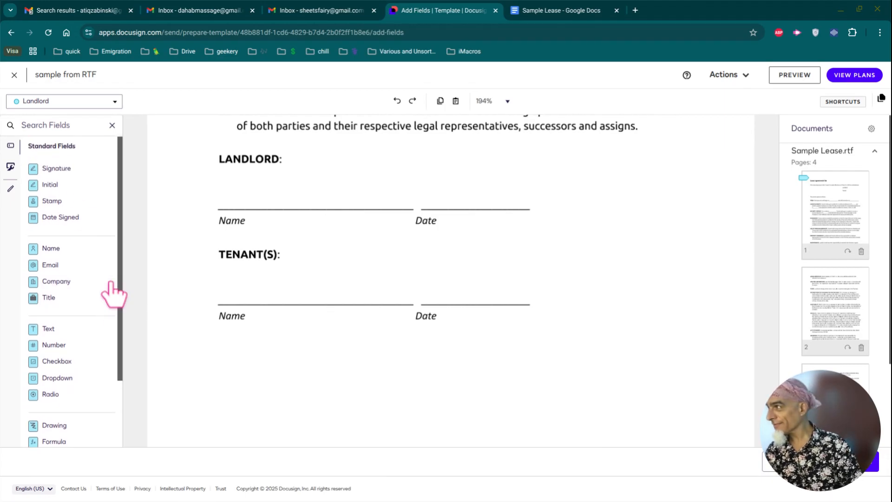
mouse_move(60, 168)
mouse_down()
mouse_move(223, 186)
mouse_move(221, 178)
mouse_up()
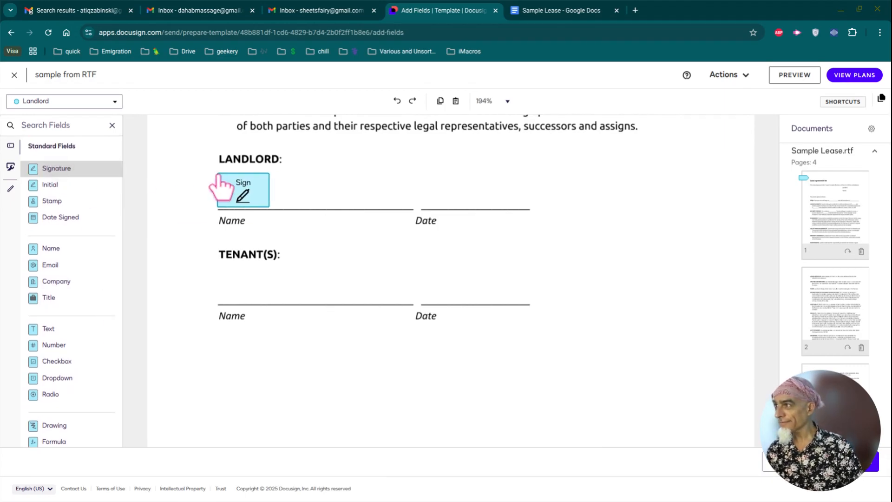
mouse_move(60, 217)
mouse_down()
mouse_move(265, 230)
mouse_move(443, 188)
mouse_move(423, 201)
mouse_up()
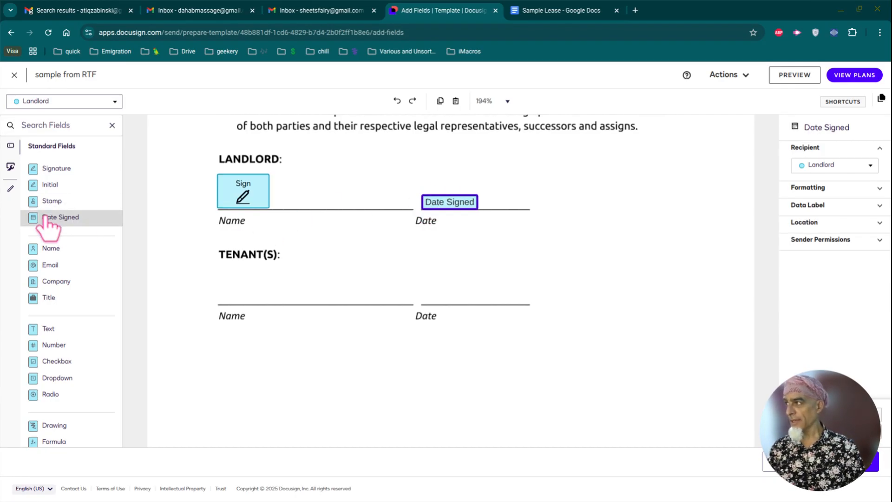
Step: Add Signature and Date Signed fields on the Tenant lines, both assigned to Tenant
mouse_move(55, 172)
mouse_down()
mouse_move(171, 245)
mouse_move(205, 277)
mouse_move(219, 272)
mouse_up()
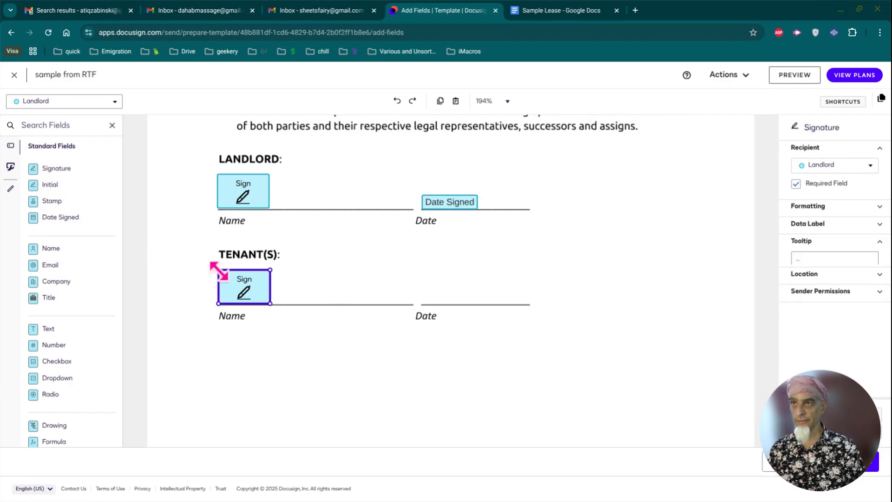
click(846, 166)
click(835, 198)
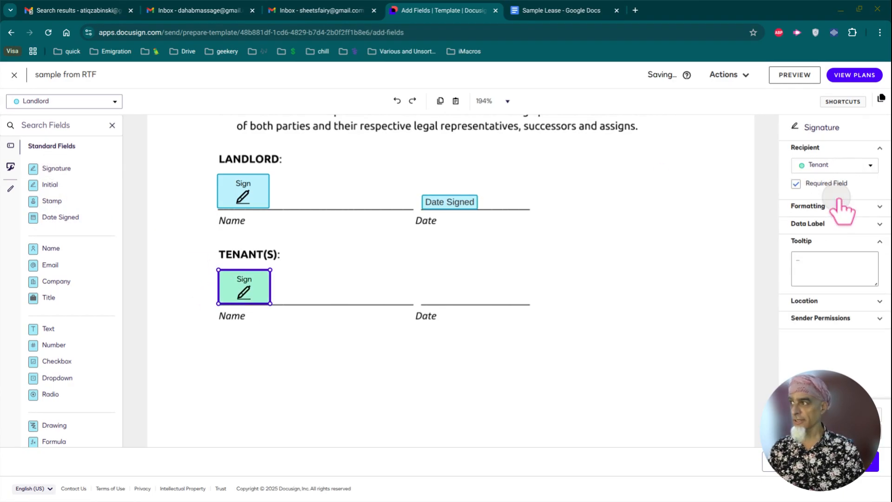
drag(65, 217, 424, 294)
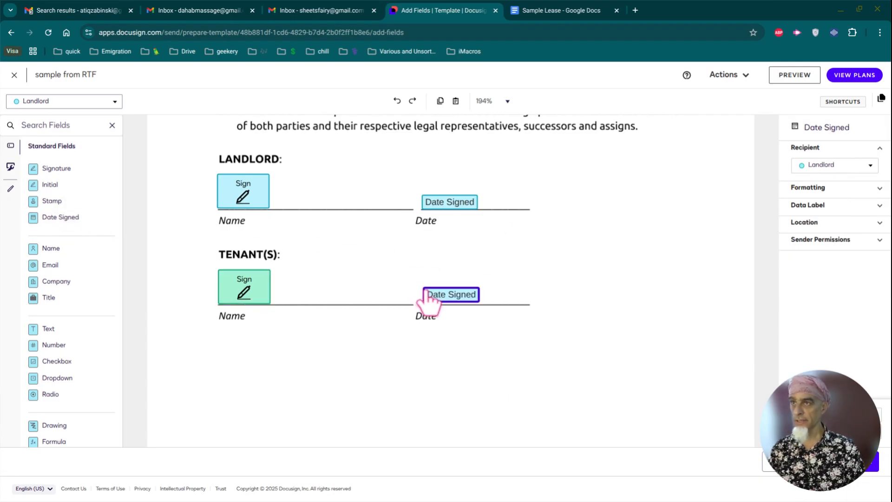
click(864, 165)
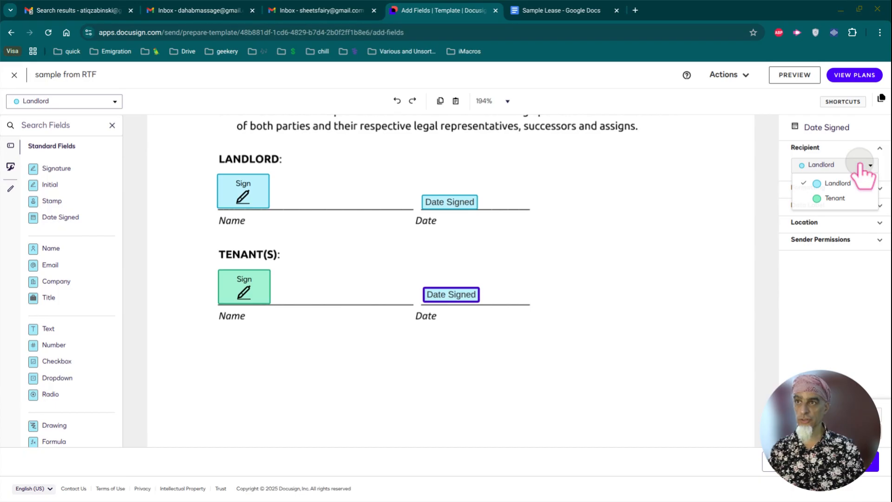
click(855, 198)
Step: Add Tenant and Landlord Full Name fields in the lease's opening paragraph and align them
scroll(604, 247, up, 10)
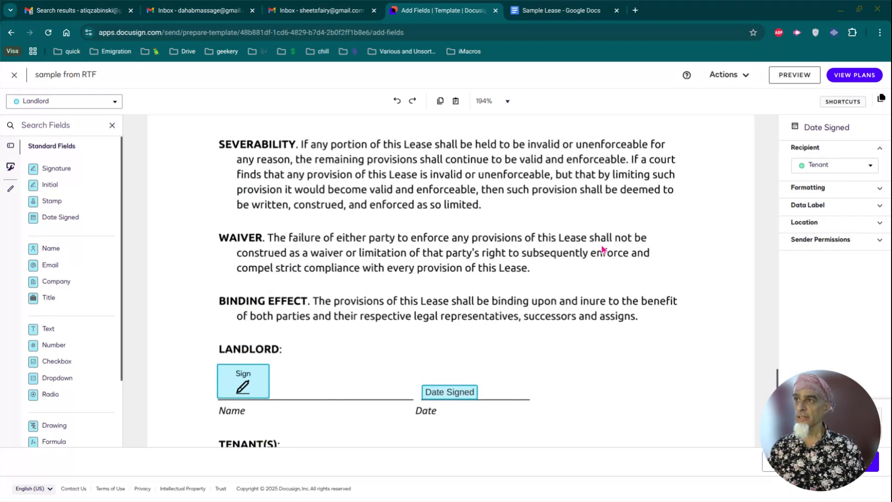
scroll(594, 244, up, 15)
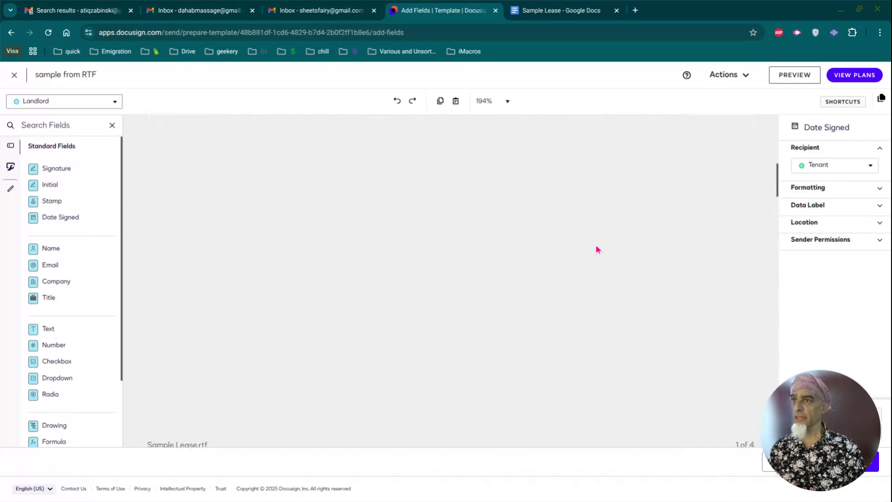
scroll(597, 250, up, 3)
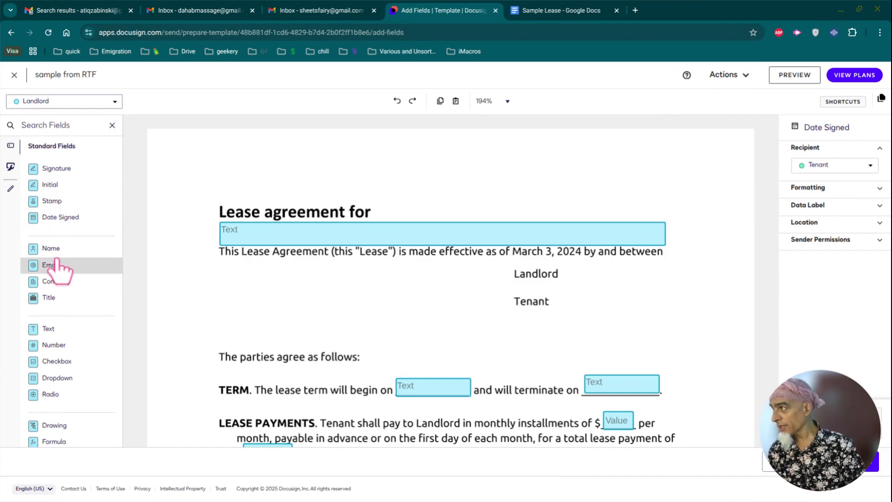
drag(52, 251, 223, 295)
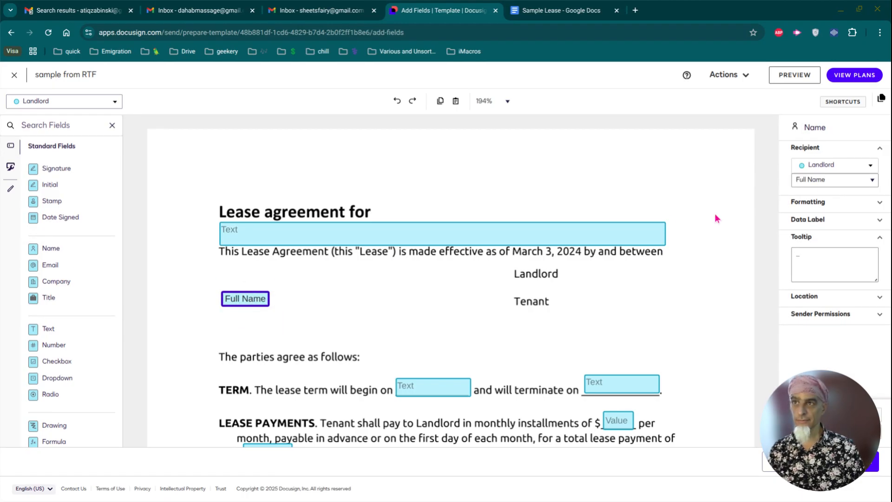
click(825, 166)
click(829, 201)
drag(44, 247, 225, 275)
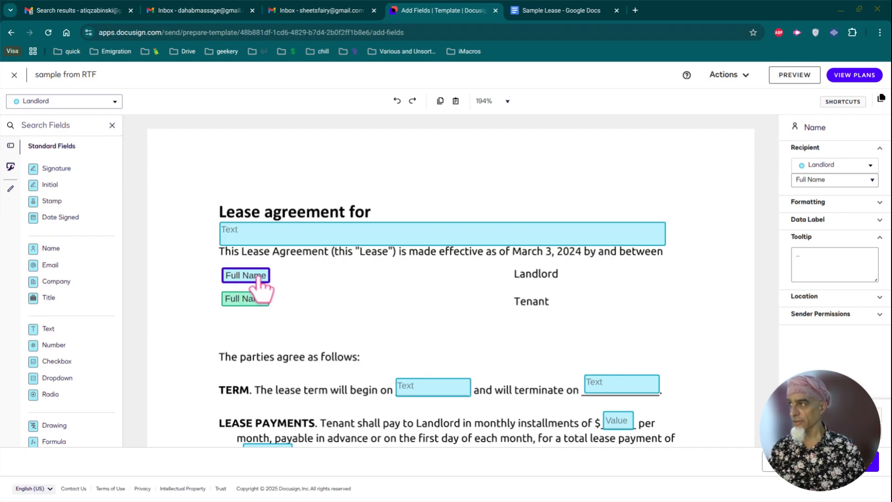
drag(252, 278, 246, 266)
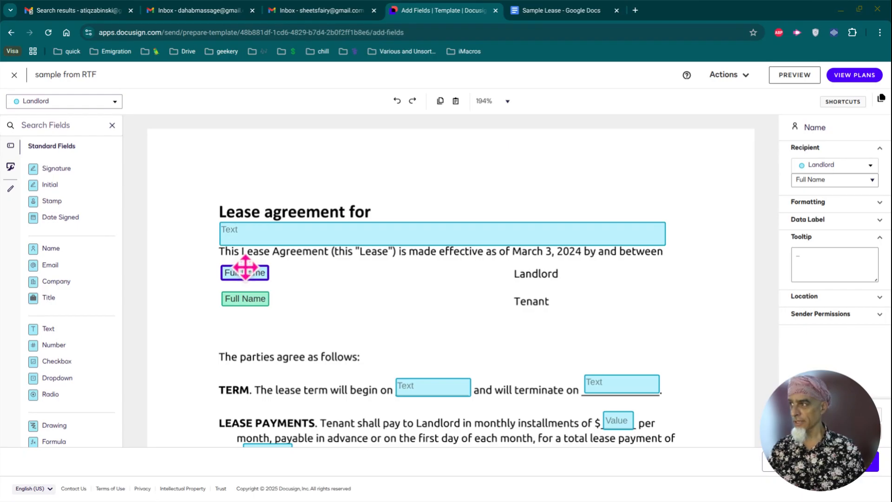
drag(244, 297, 244, 295)
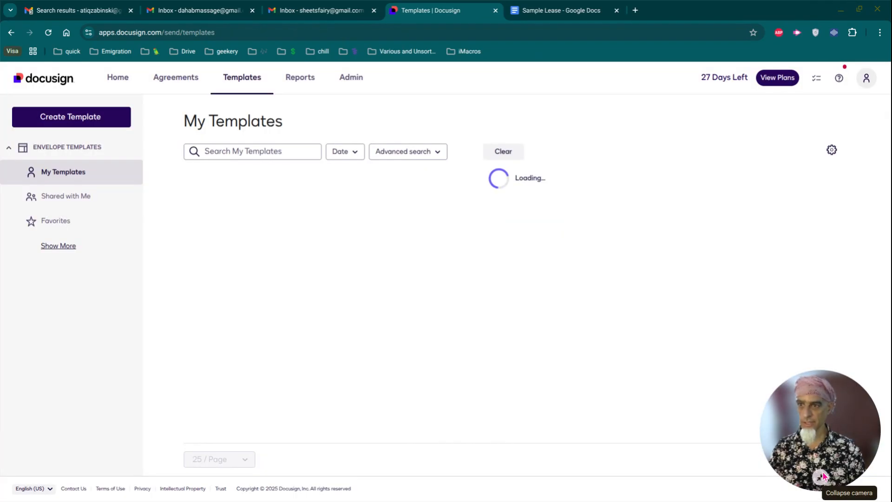
Step: Start a new envelope from the 'sample from RTF' template using its Use action
click(825, 478)
drag(859, 451, 859, 311)
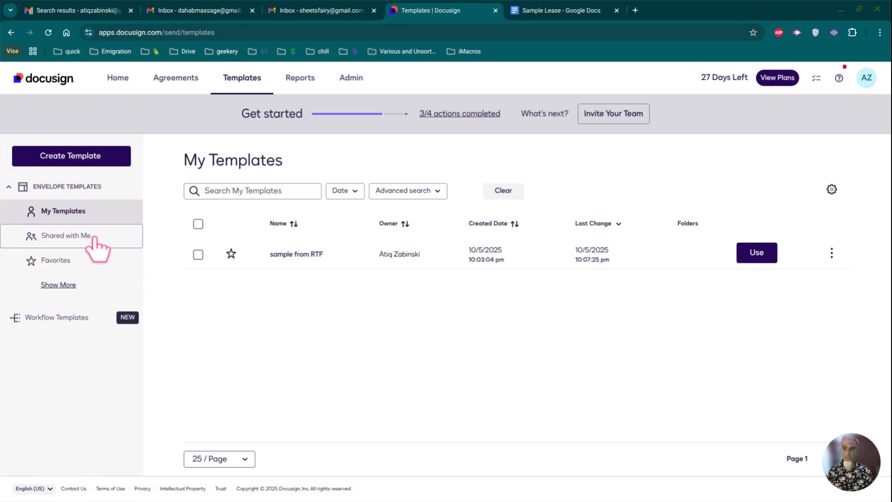
click(760, 259)
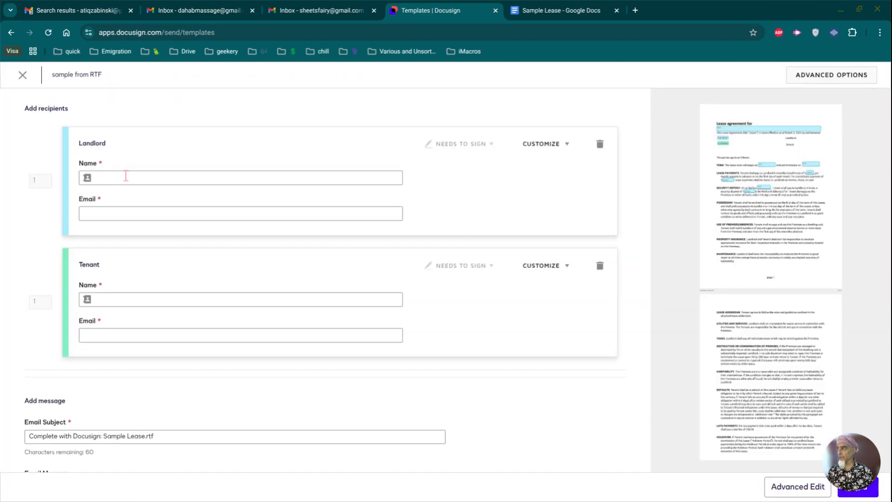
Step: Fill in the Landlord and Tenant recipients from saved contacts and send the lease envelope
click(126, 177)
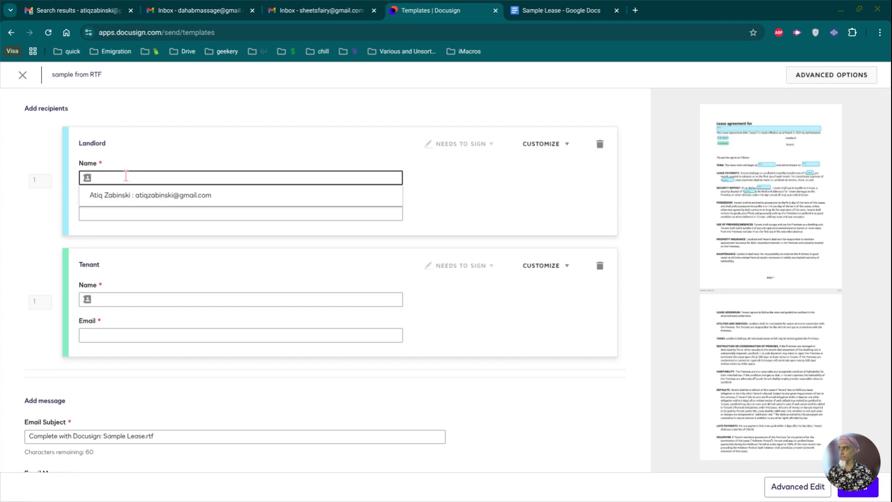
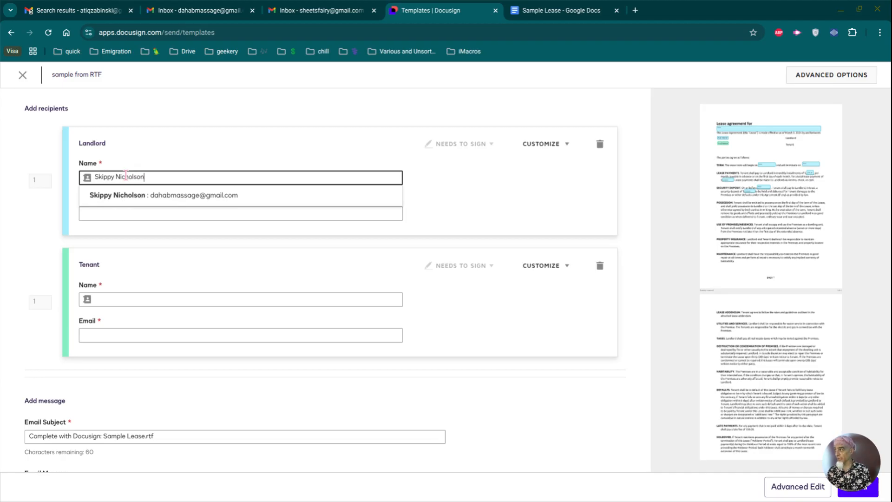
click(159, 196)
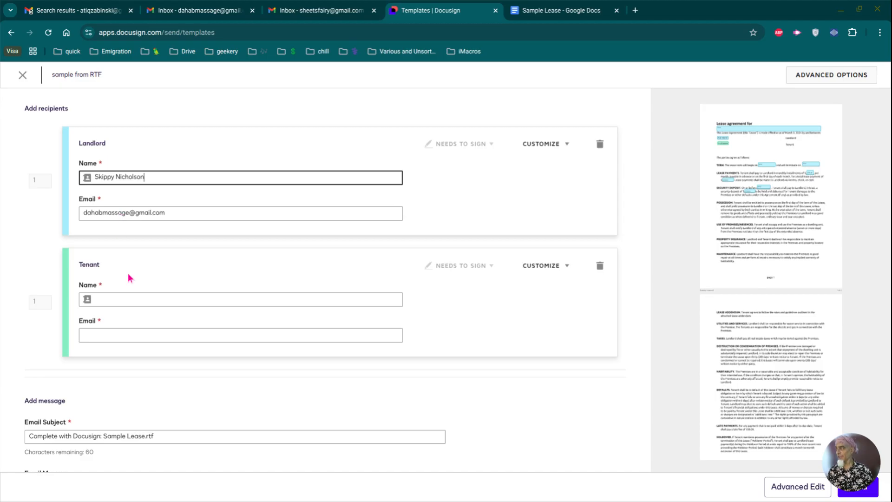
click(114, 294)
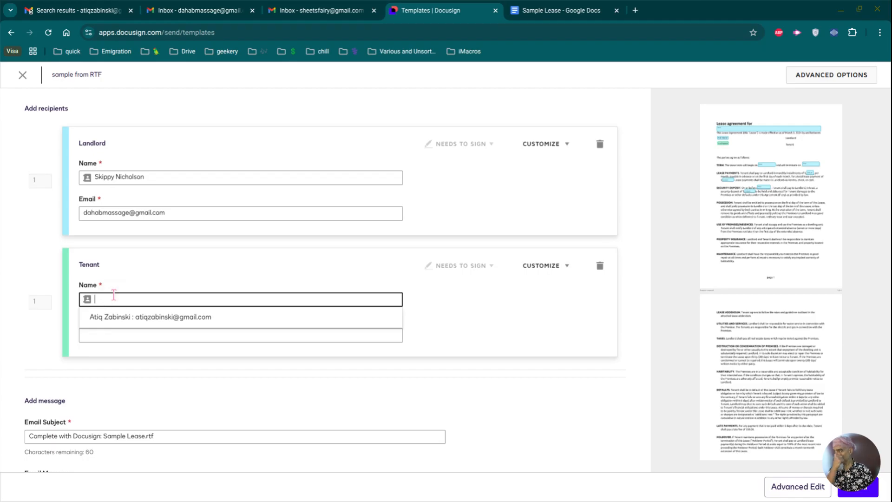
text(sheet)
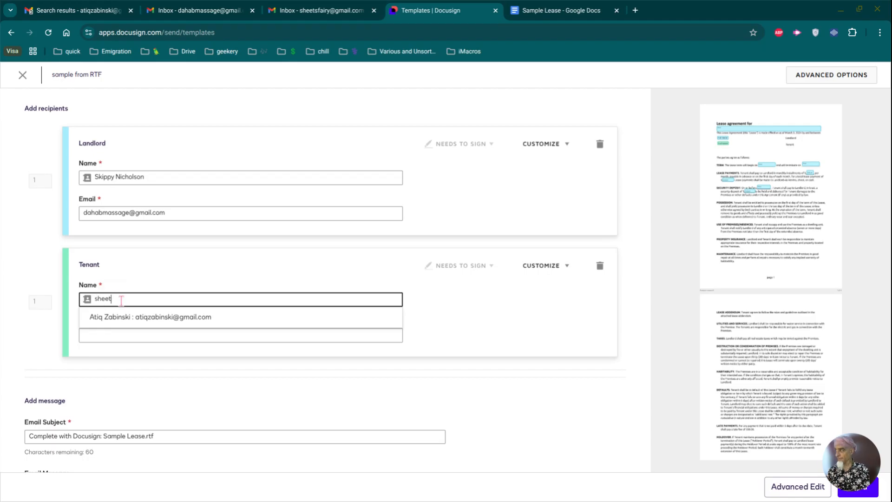
text(s)
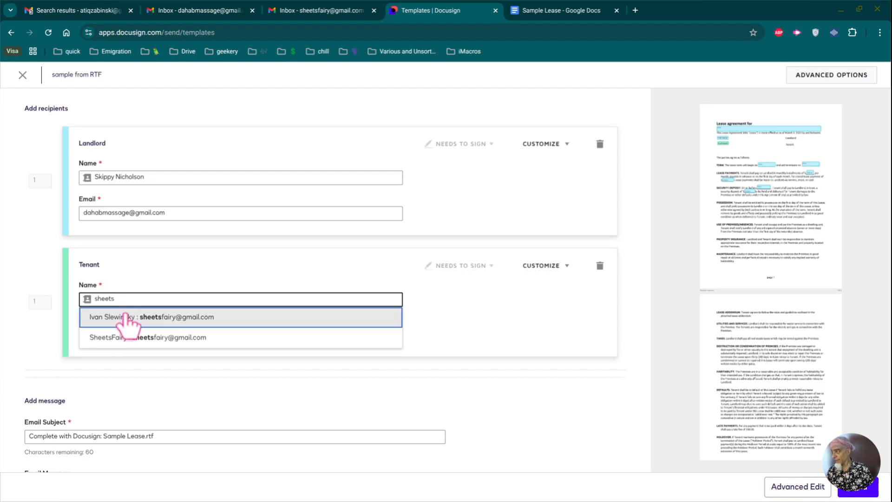
click(132, 319)
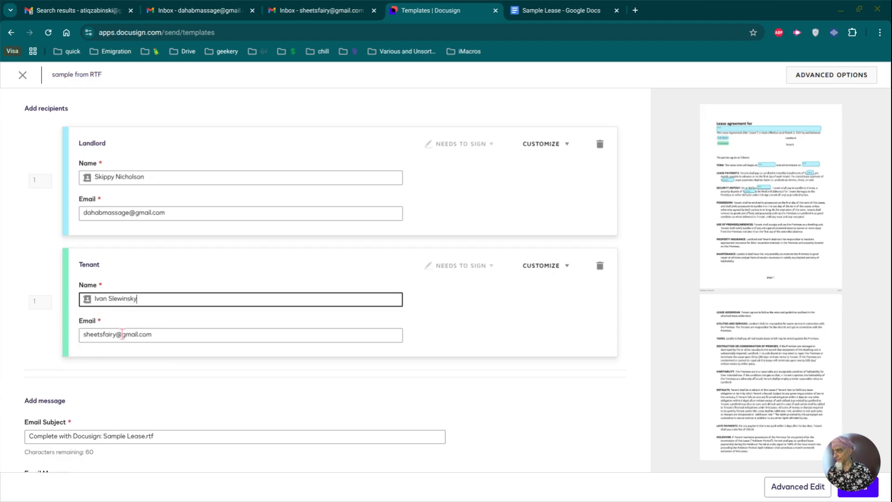
scroll(340, 333, down, 2)
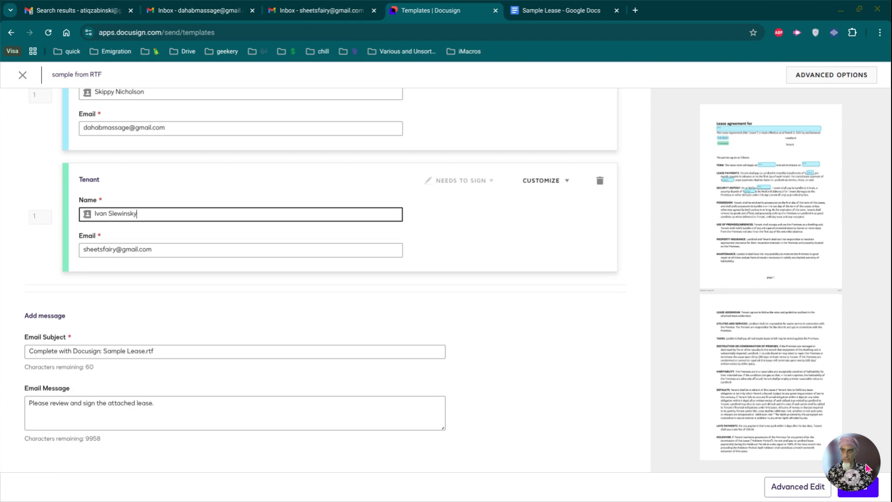
click(876, 496)
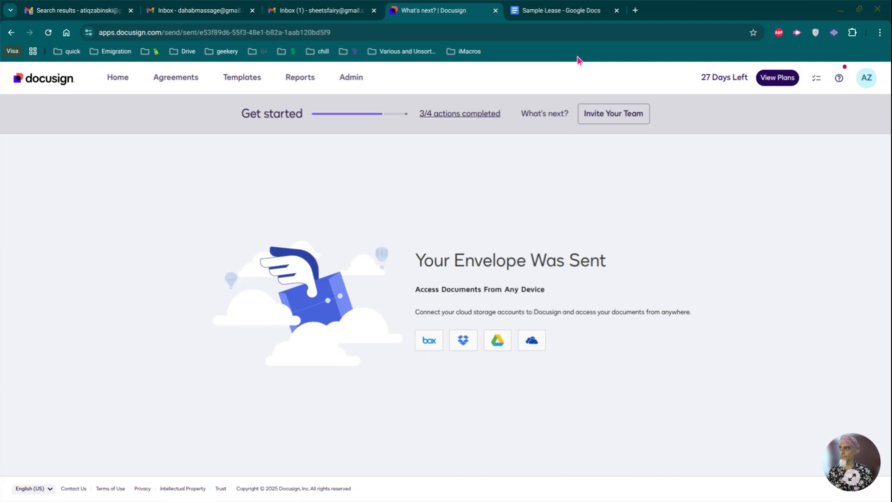
Step: In the landlord's Gmail, open the 'Complete with Docusign: Sample Lease.rtf' email and launch its review link
click(216, 13)
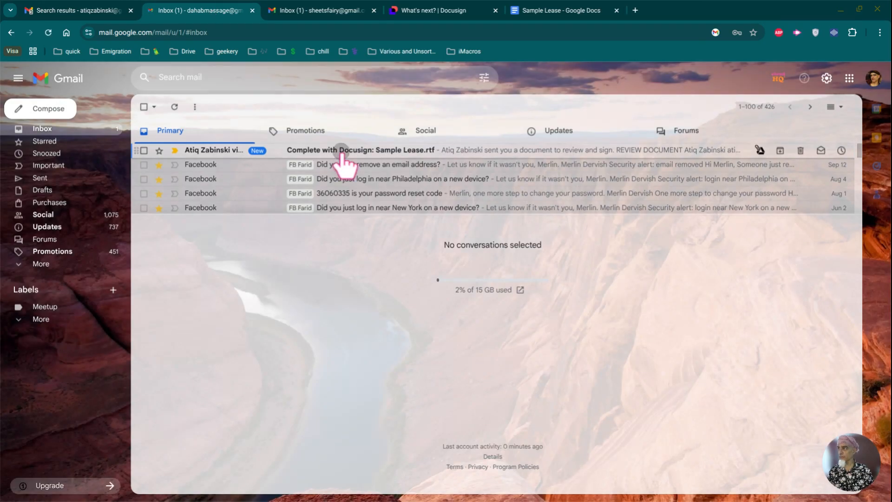
click(340, 153)
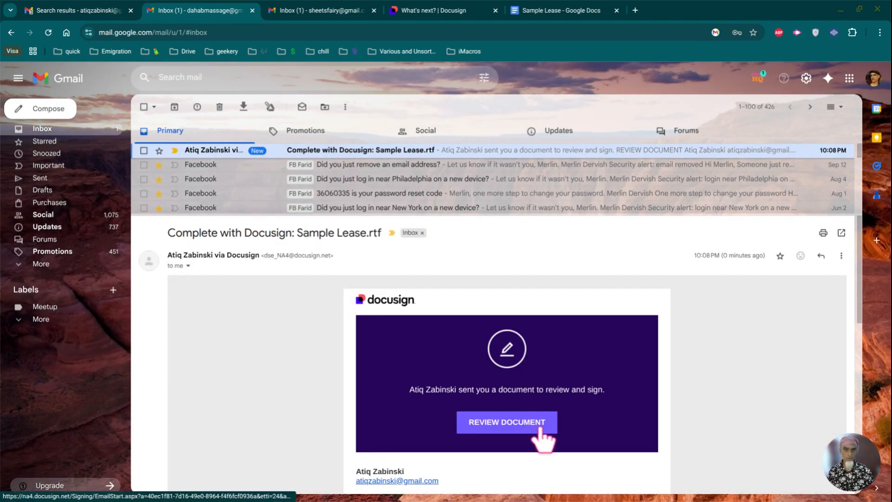
click(508, 423)
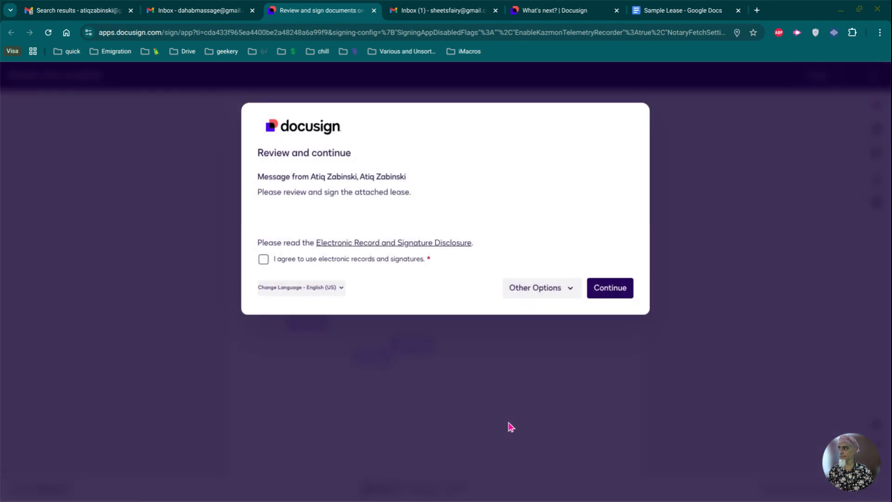
Step: Accept electronic records and signatures, then enter the rental's street address in Address of property
click(263, 259)
click(612, 289)
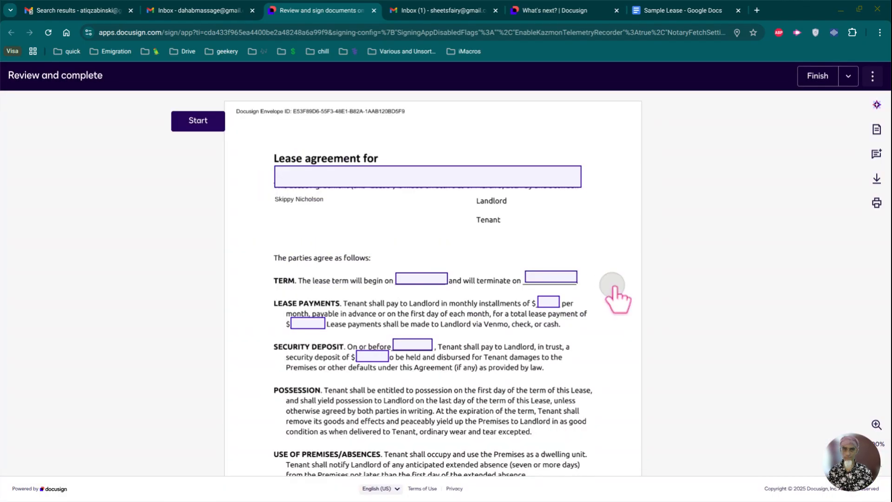
click(436, 178)
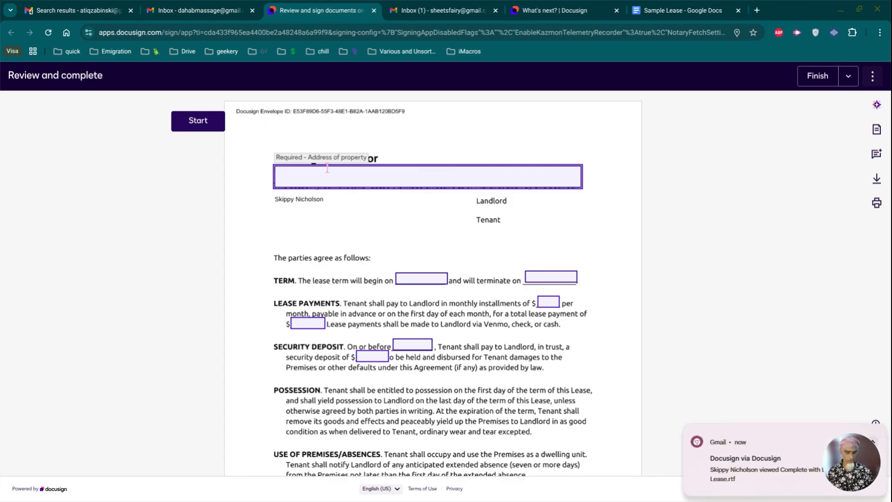
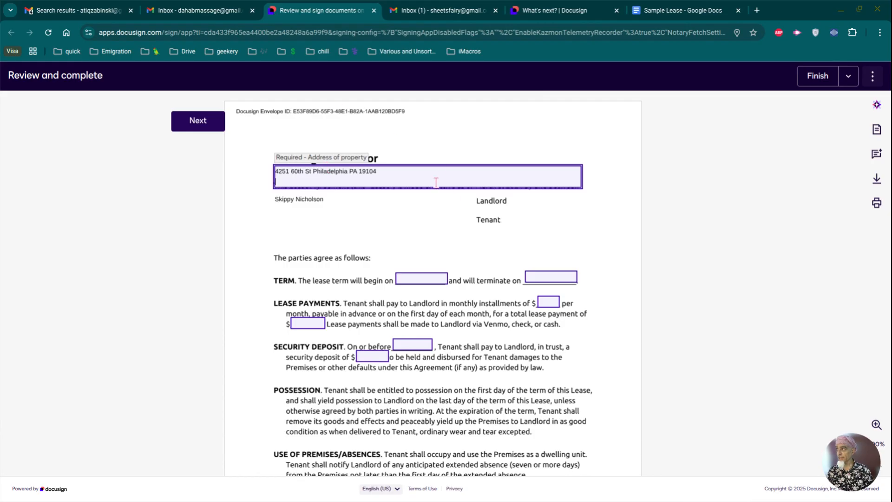
key(Return)
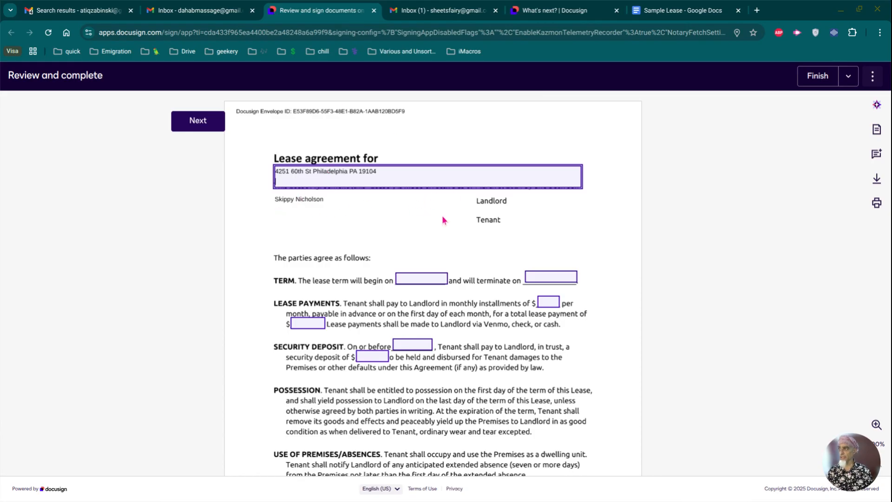
Step: Set the lease term dates from 11/01/2025 to 10/01/2026
click(411, 280)
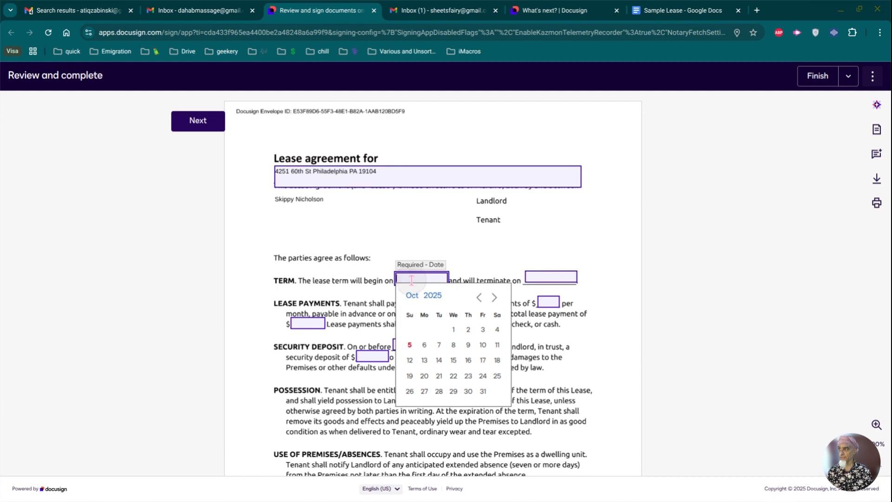
click(494, 297)
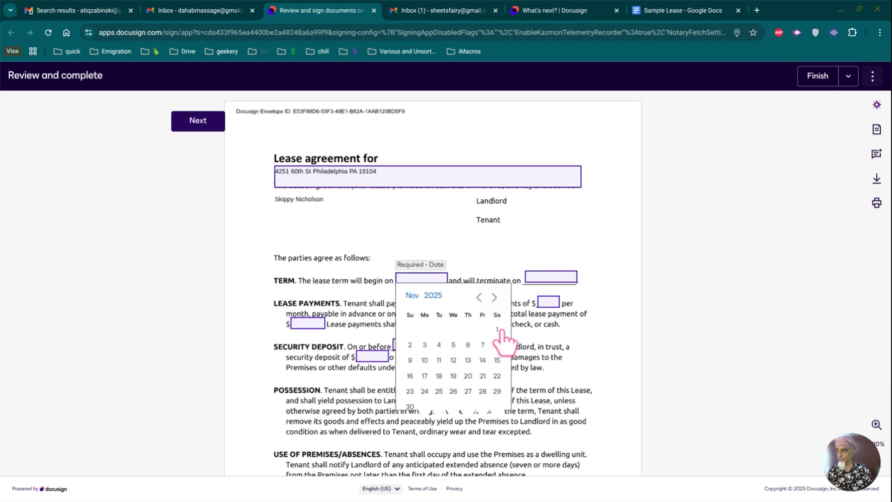
click(498, 329)
click(535, 278)
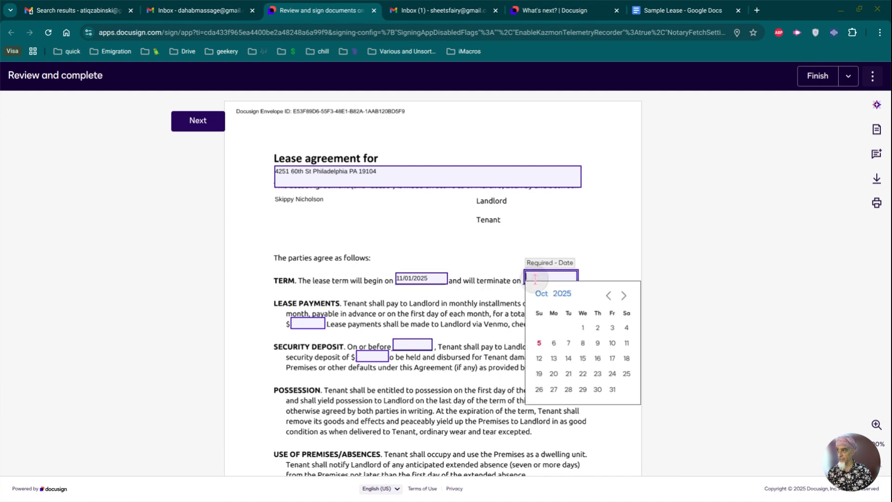
click(563, 294)
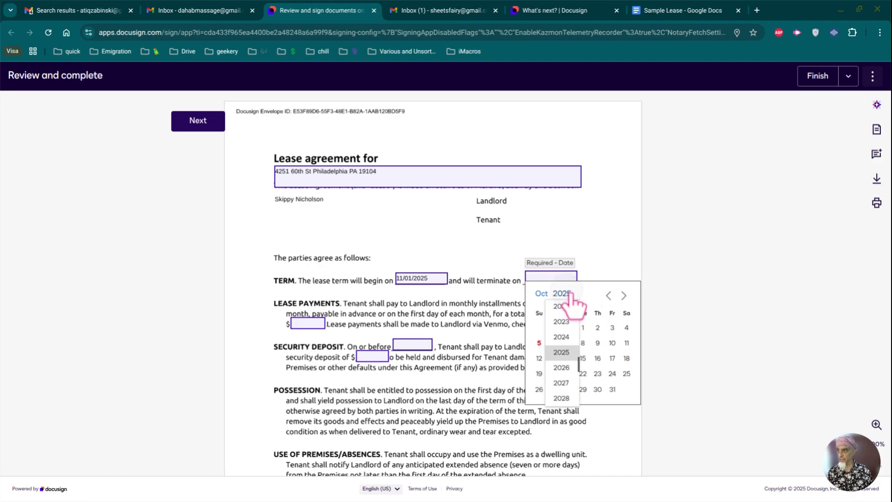
click(561, 367)
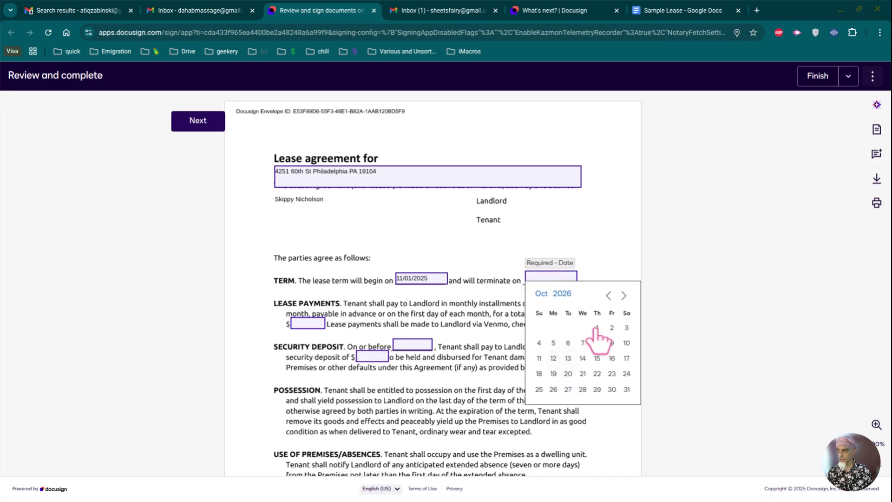
click(597, 328)
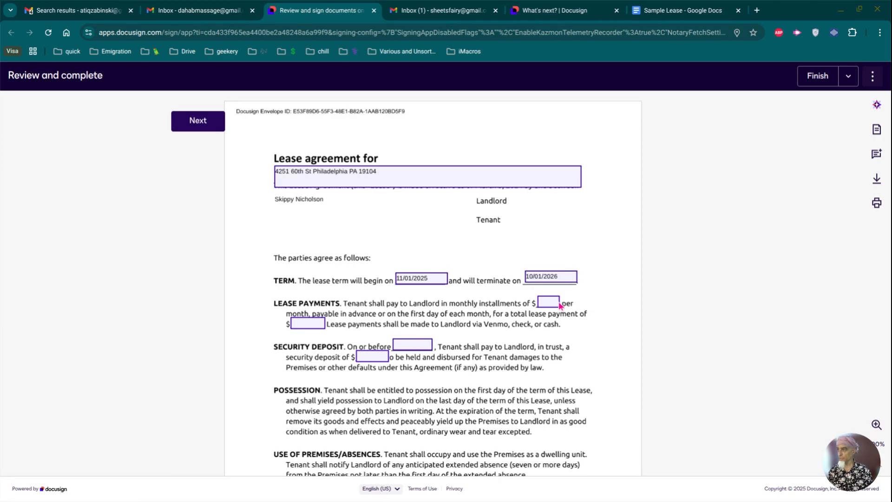
Step: Enter $1,500.00 monthly, $3,000.00 total, and a $1,500.00 deposit due 10/07/2025
click(544, 302)
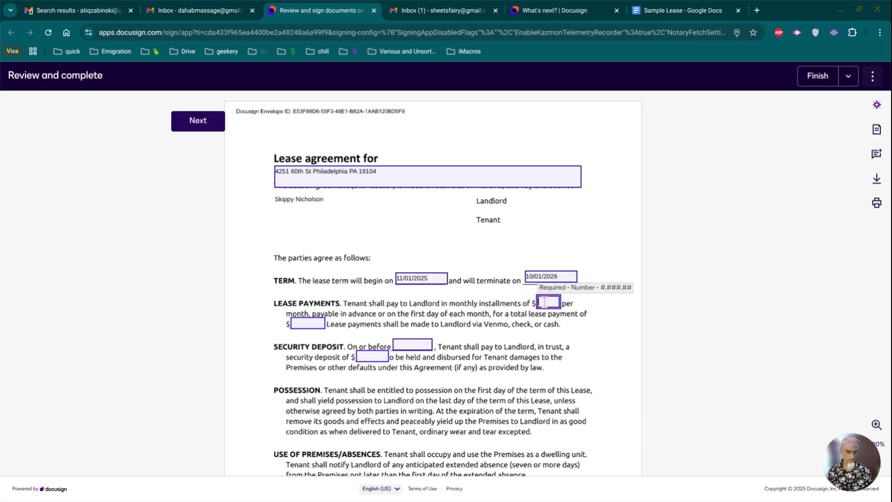
text(1500)
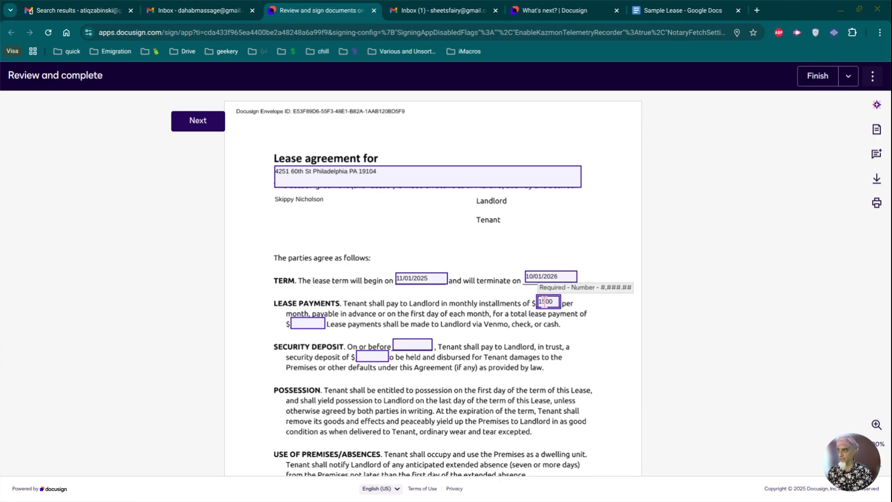
click(299, 322)
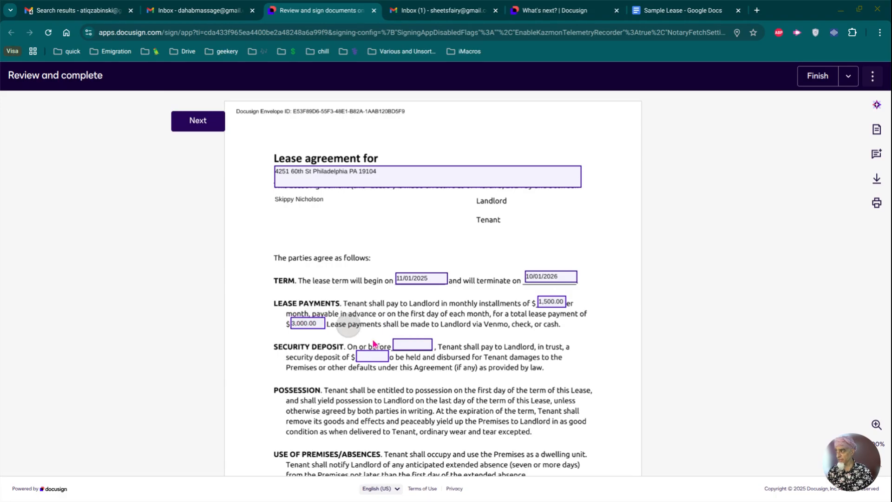
click(416, 345)
text(1500)
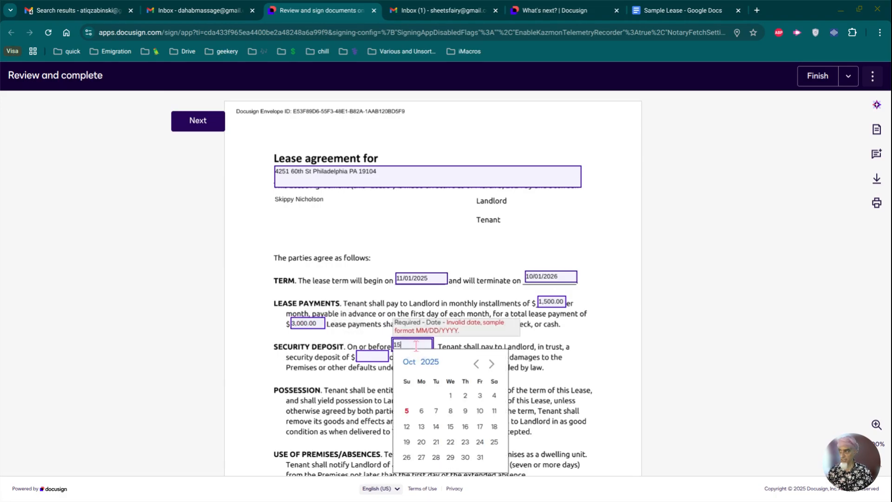
click(367, 356)
text(1500)
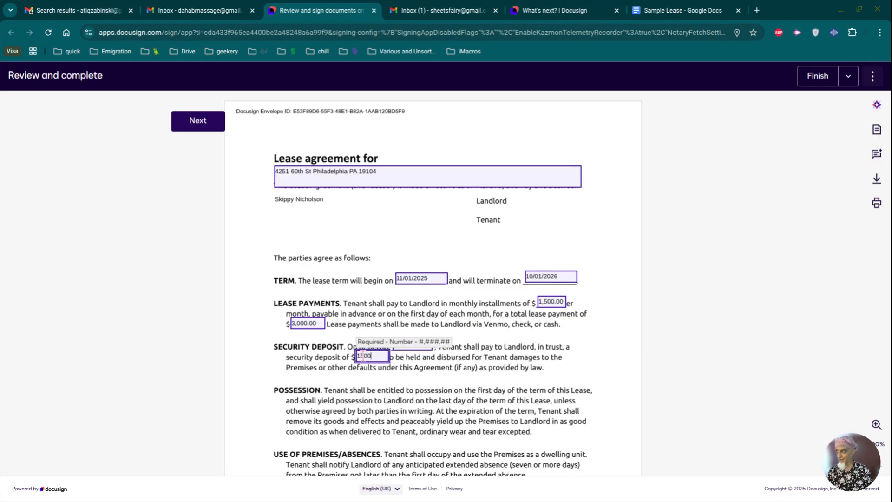
click(412, 344)
text(1500)
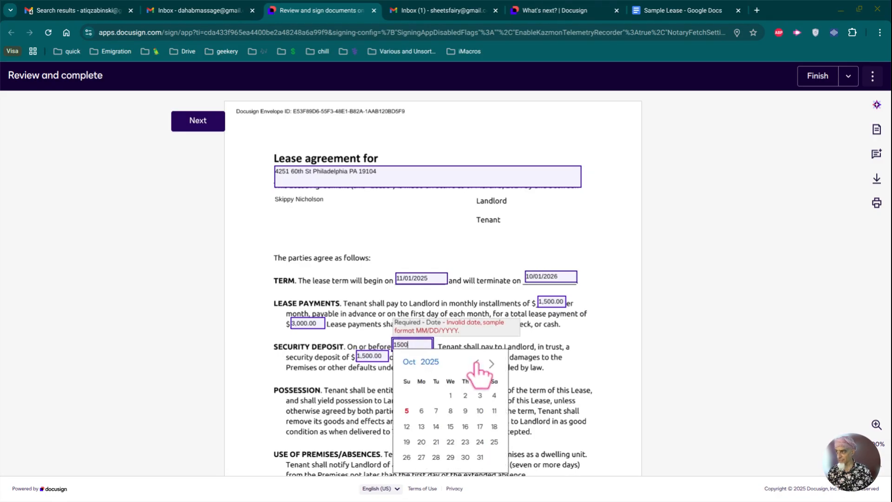
click(476, 364)
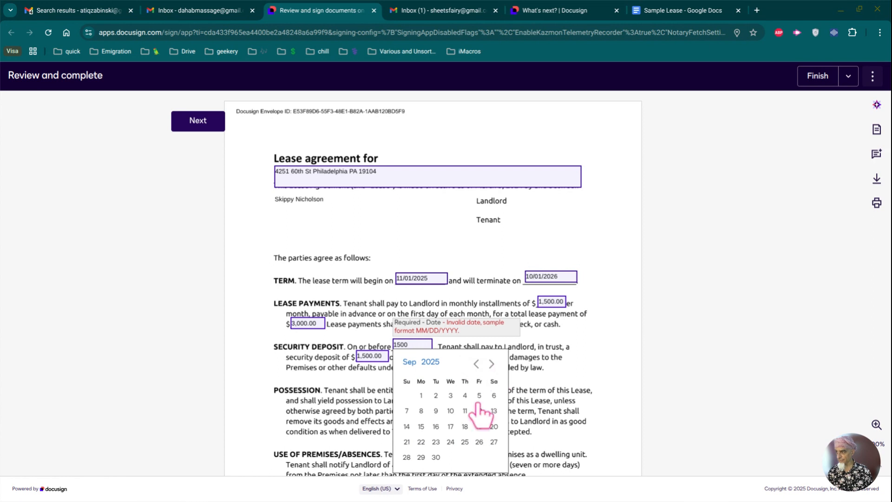
click(491, 364)
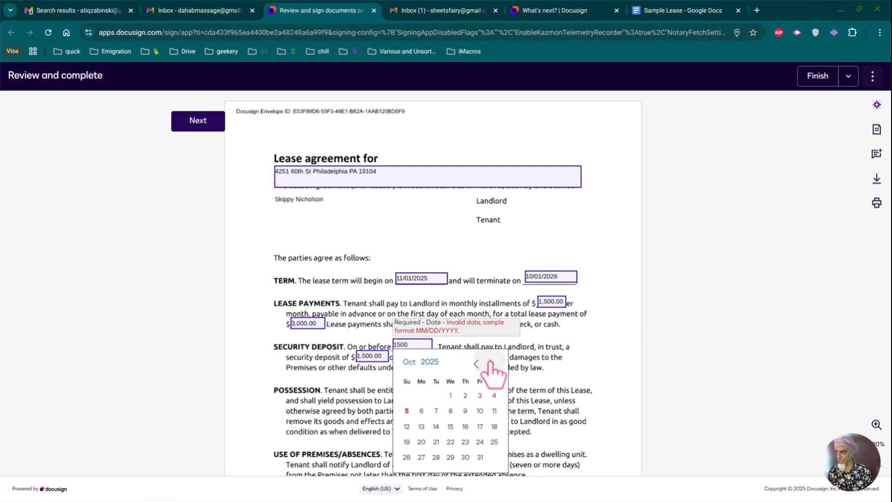
click(437, 411)
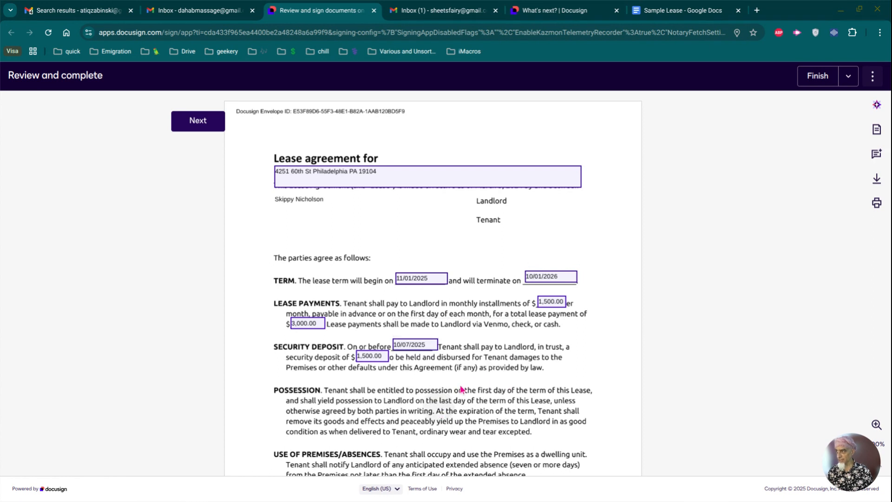
Step: Adopt and apply the landlord's signature on the Landlord line, then finish signing
scroll(519, 389, down, 15)
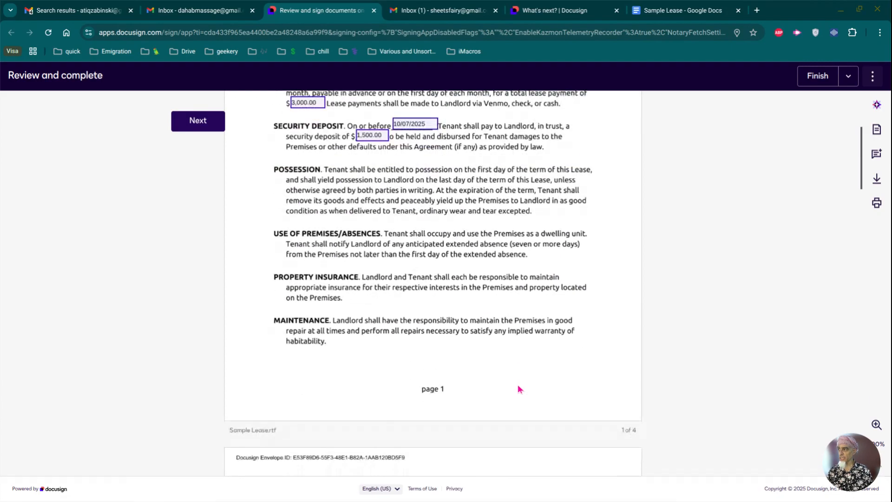
scroll(519, 389, down, 12)
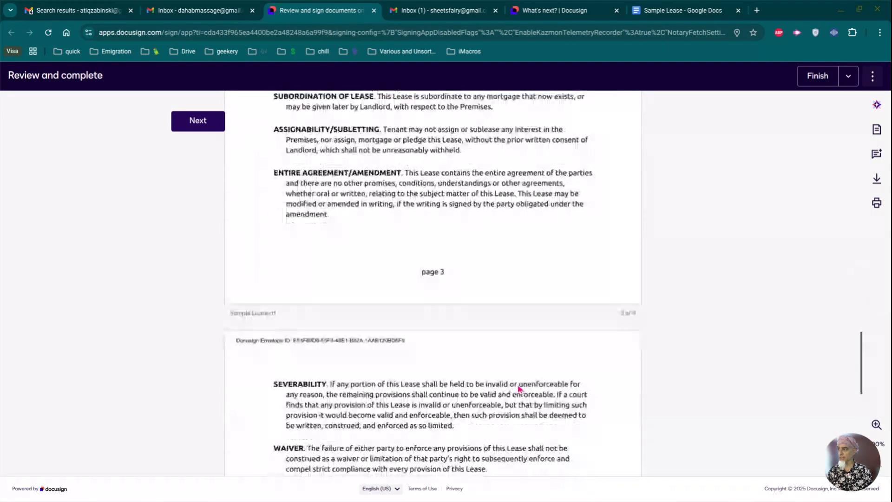
scroll(520, 389, up, 3)
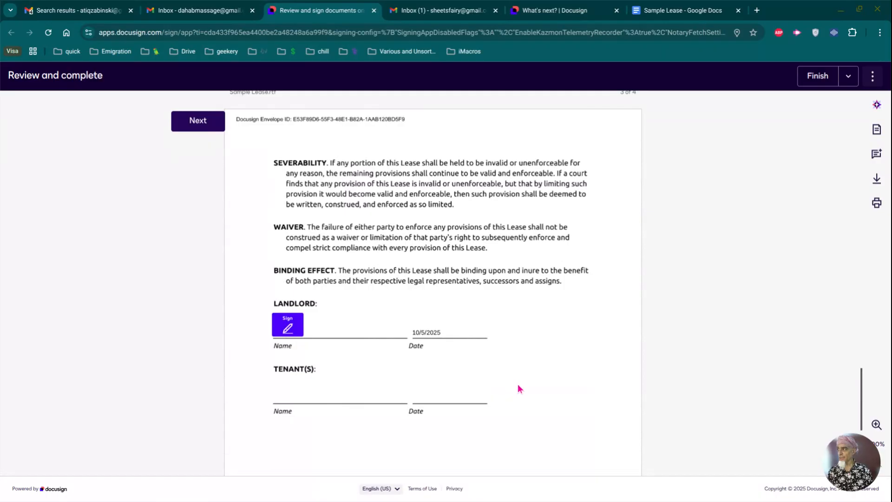
click(286, 326)
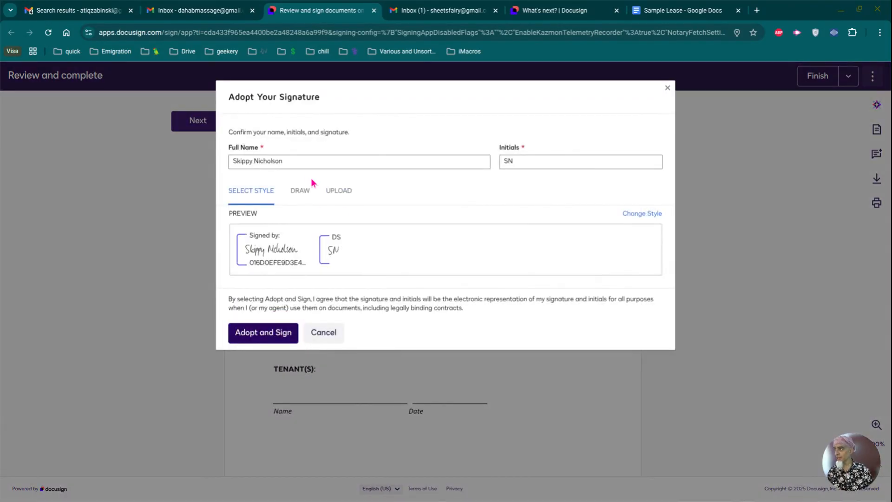
double_click(265, 248)
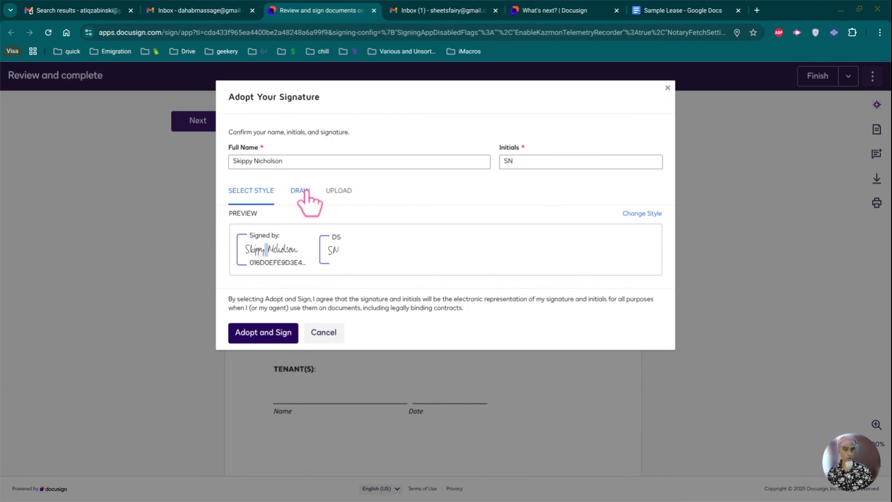
click(257, 258)
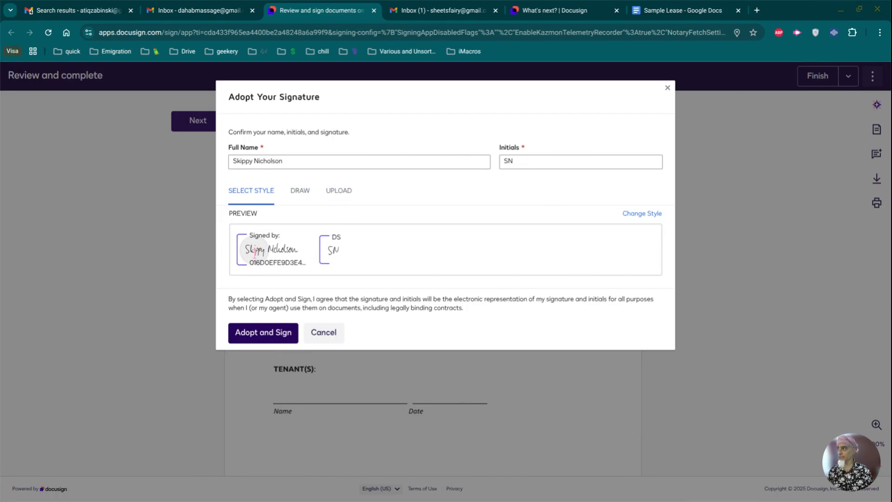
click(263, 331)
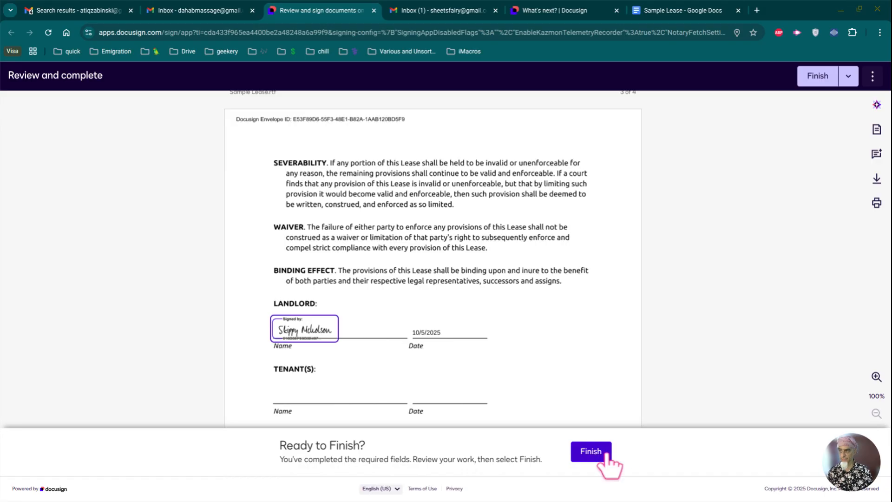
click(591, 453)
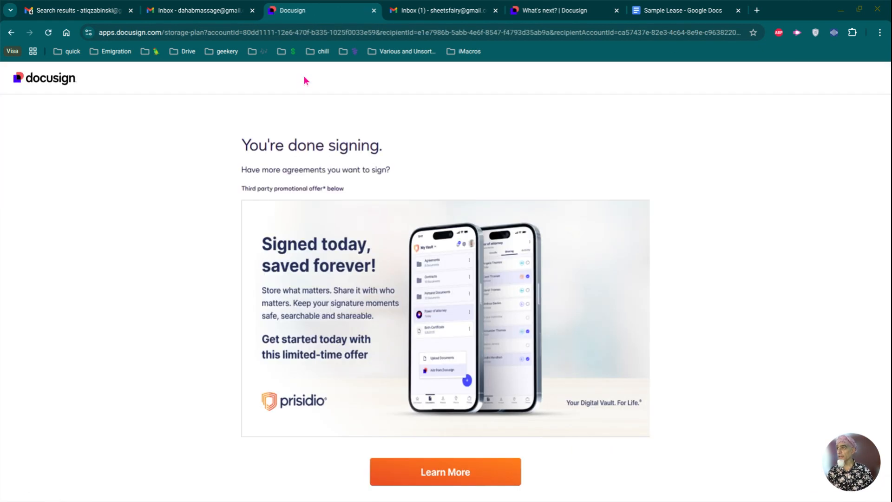
Step: In the tenant's Gmail, open the Docusign signing request email and launch its review link
click(455, 14)
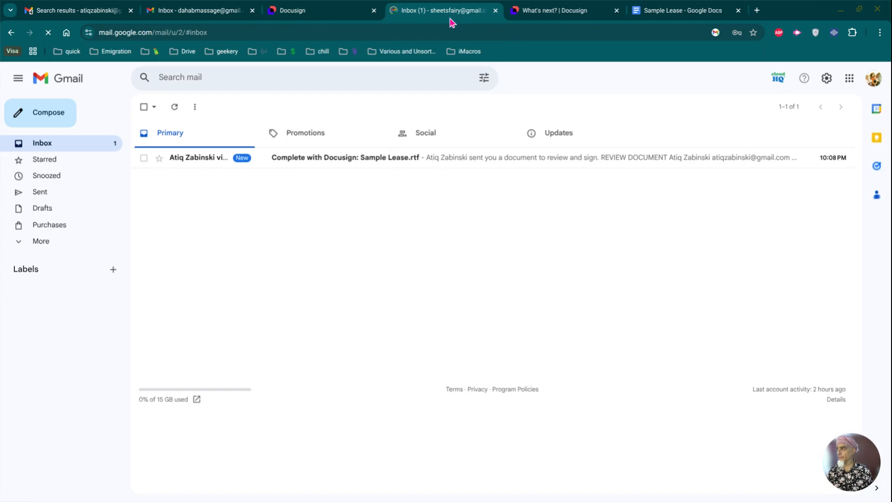
click(380, 160)
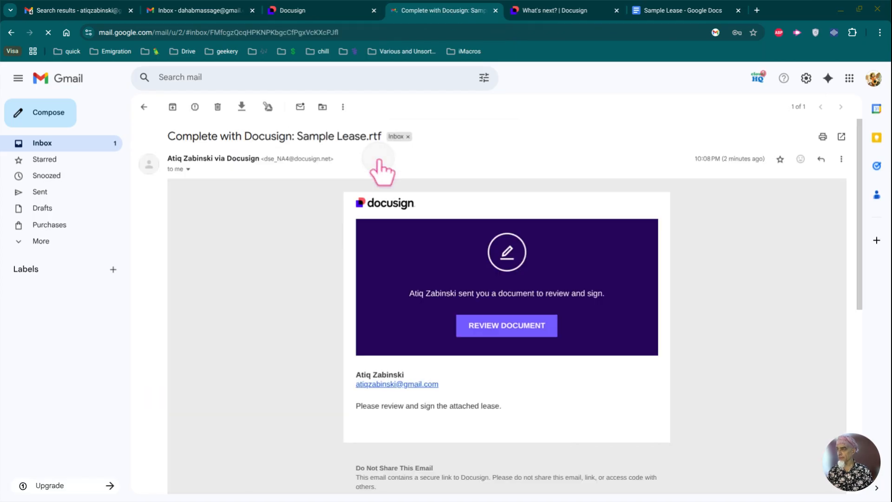
click(517, 328)
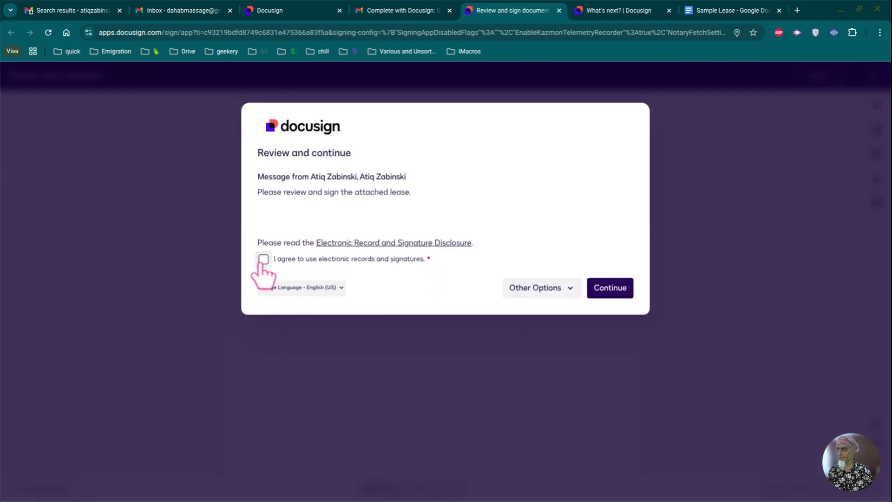
Step: Accept electronic records consent and scroll through the tenant's copy of the filled lease
click(263, 258)
click(607, 296)
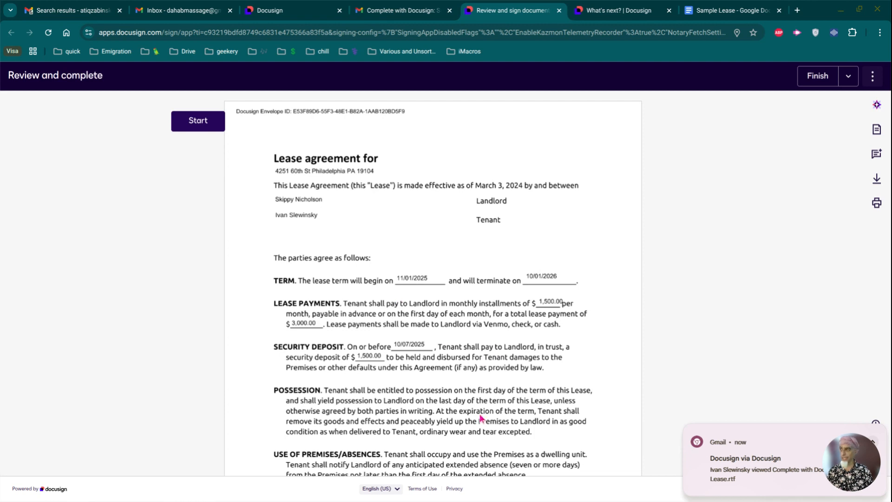
scroll(437, 325, down, 10)
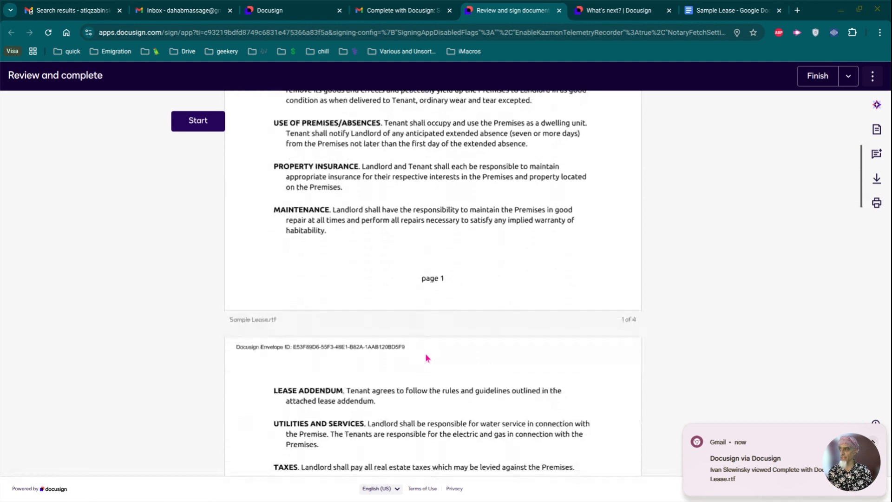
scroll(427, 356, down, 14)
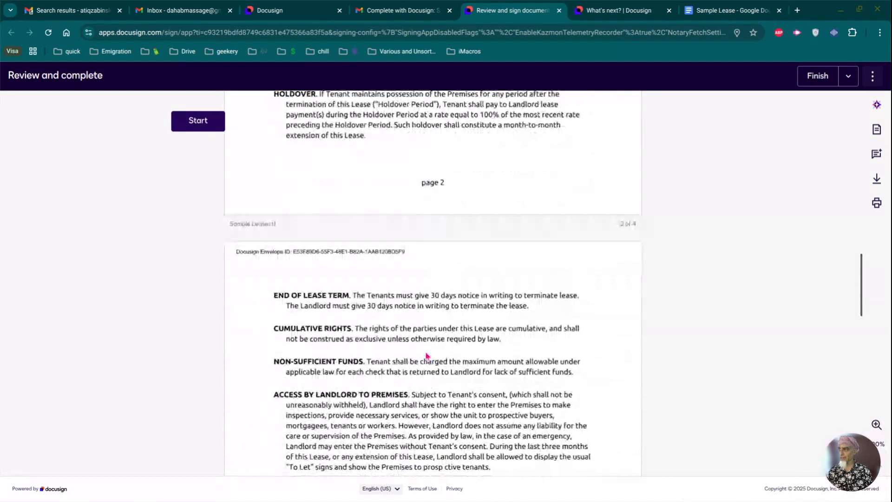
scroll(426, 356, down, 14)
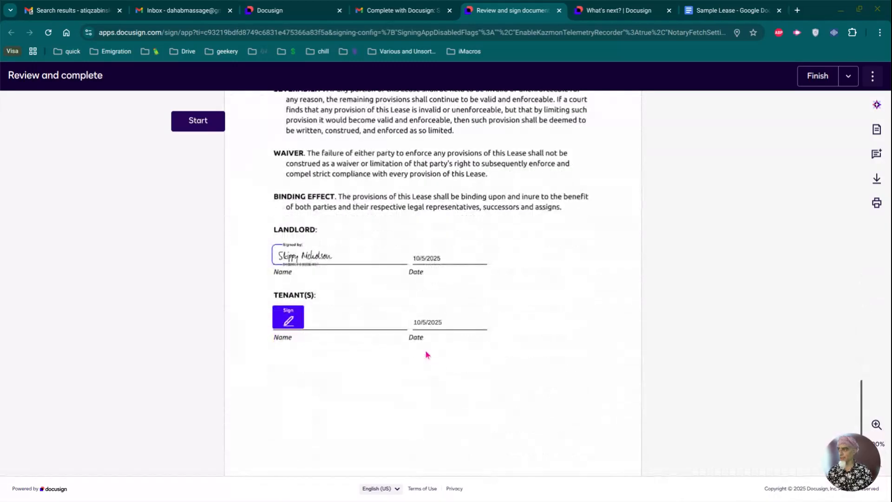
Step: Adopt and apply the tenant's signature on the Tenant line and finish signing
click(290, 323)
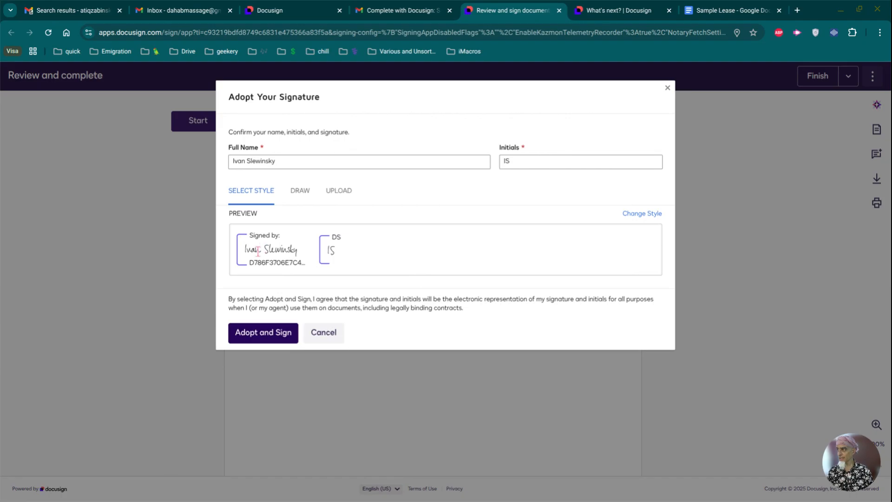
click(248, 332)
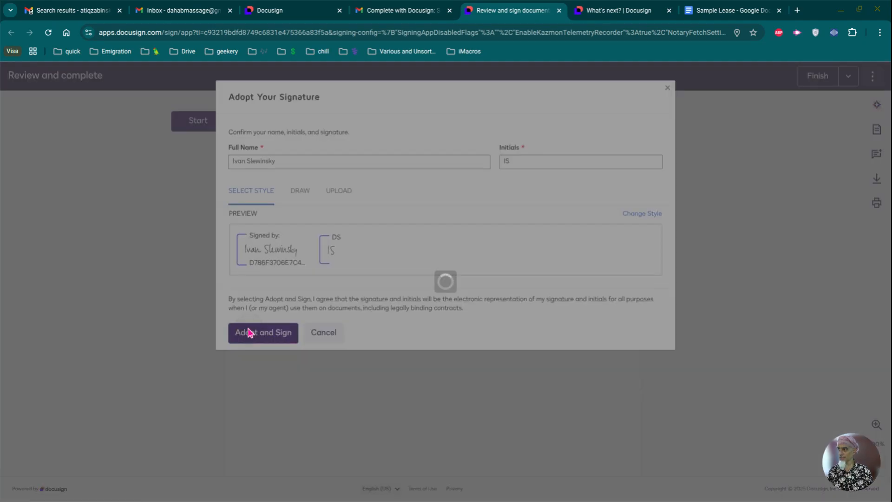
click(593, 455)
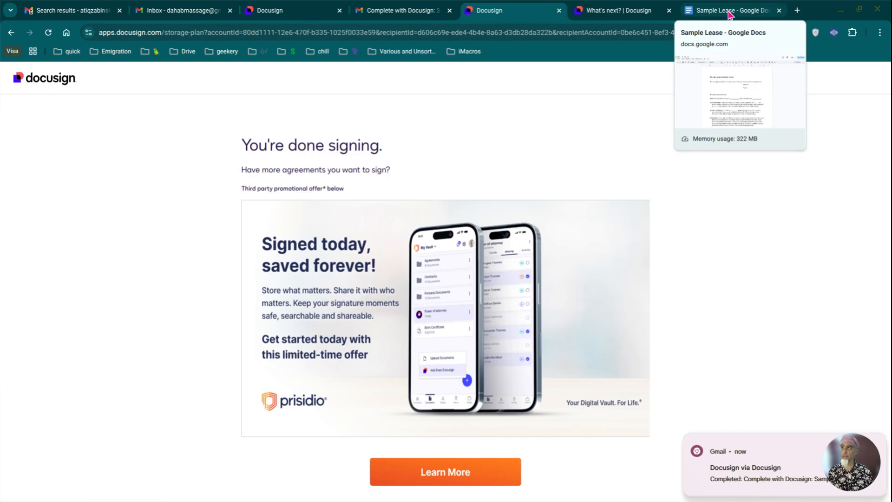
click(728, 14)
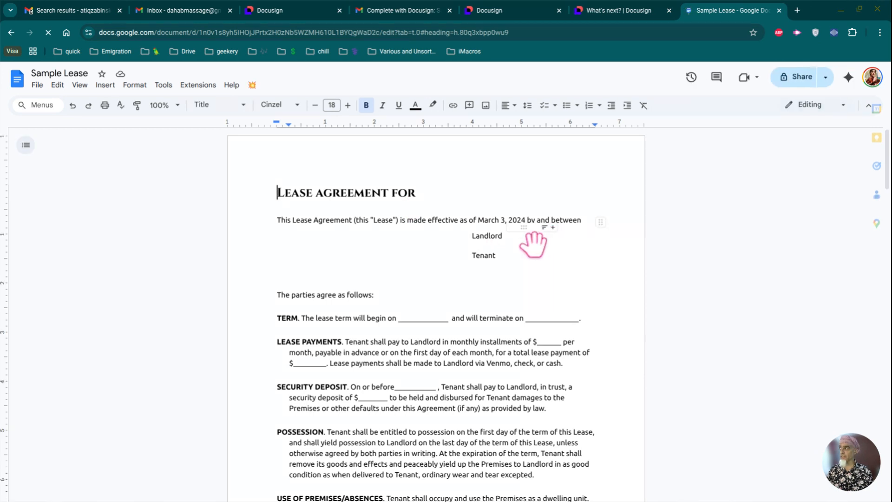
Step: Run the lease add-on's Add Tenant action to add a second tenant Name/Date line
scroll(599, 292, down, 3)
scroll(601, 293, down, 2)
scroll(600, 286, up, 5)
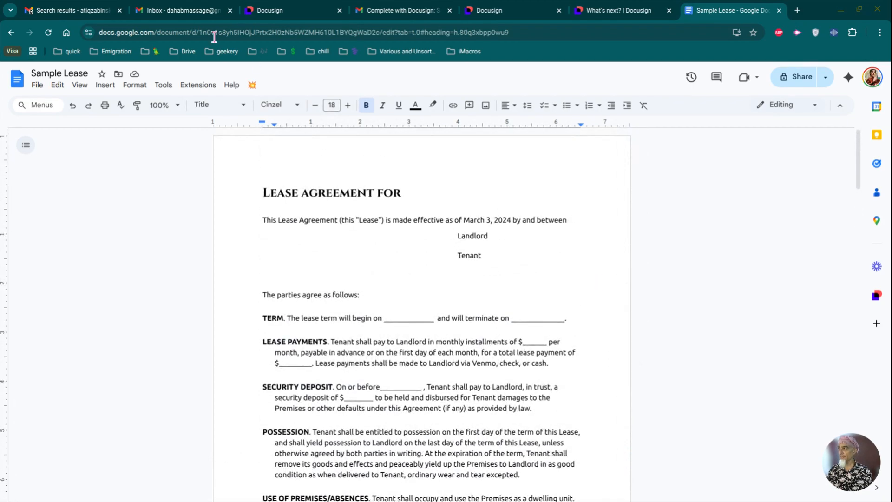
click(251, 85)
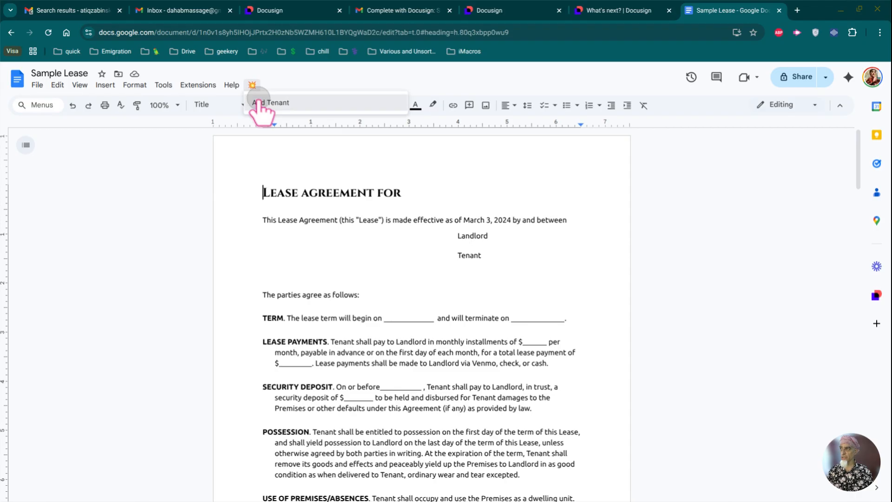
click(259, 102)
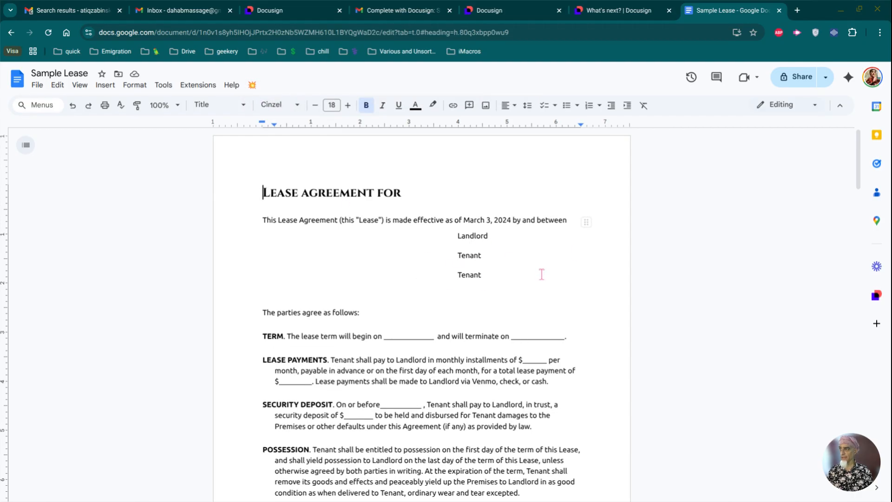
scroll(542, 275, down, 4)
scroll(544, 276, down, 20)
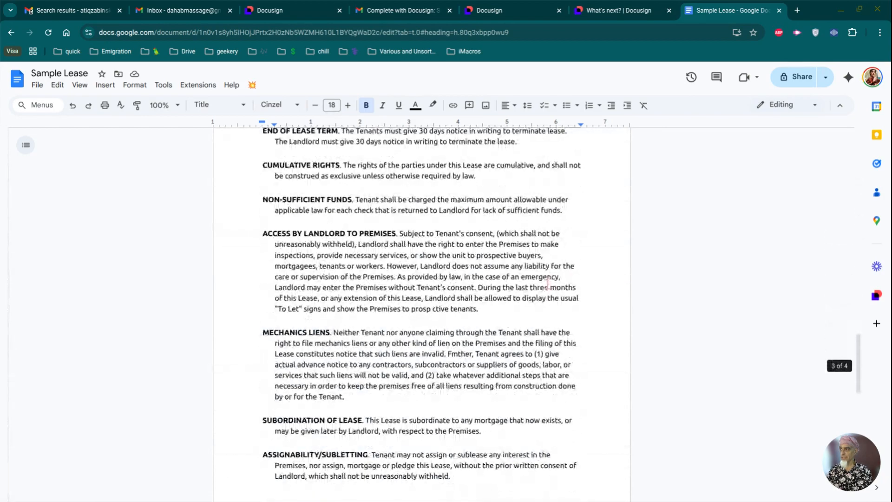
scroll(547, 282, down, 4)
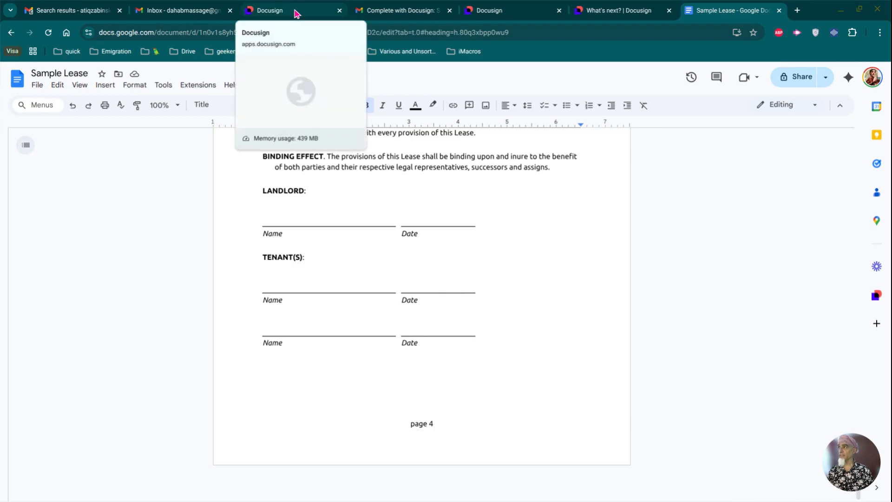
Step: Download the lease as Rich Text Format named 'Sample Lease 2 tenants.rtf'
click(36, 86)
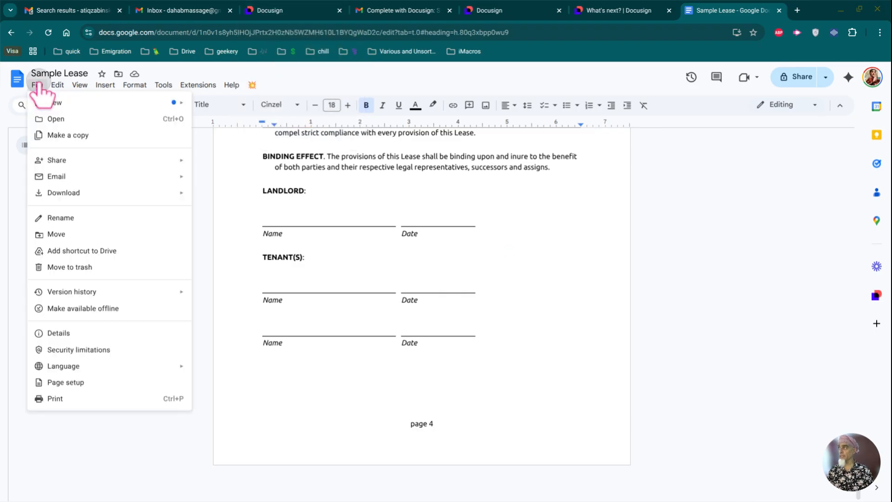
mouse_move(60, 194)
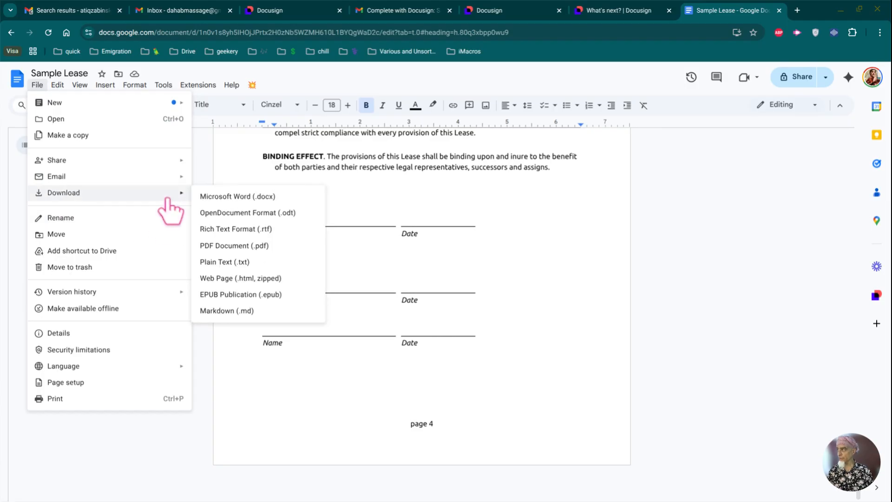
click(255, 227)
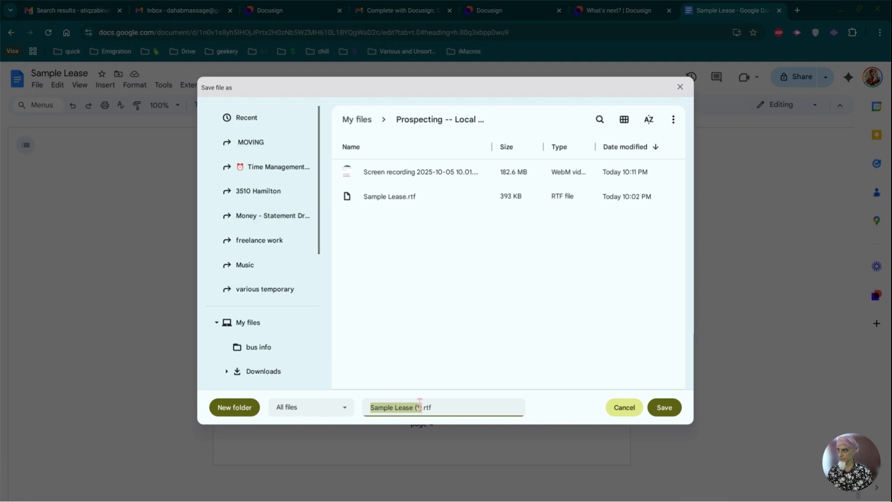
click(419, 402)
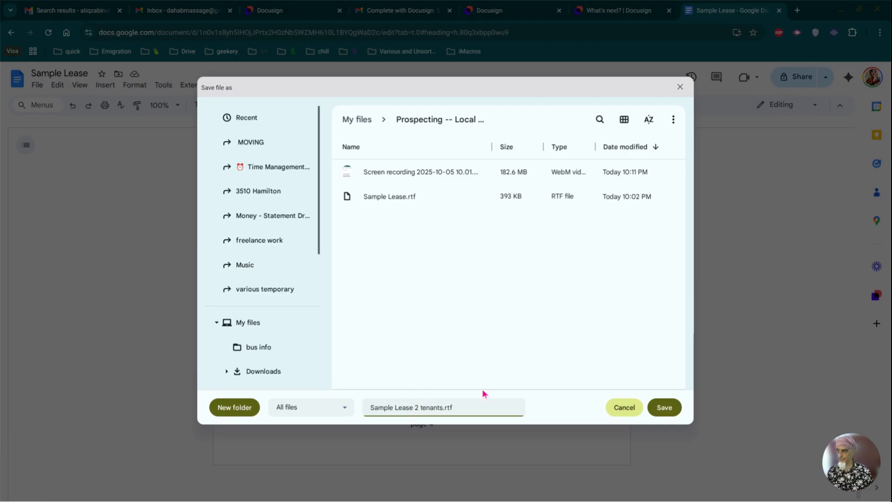
click(669, 406)
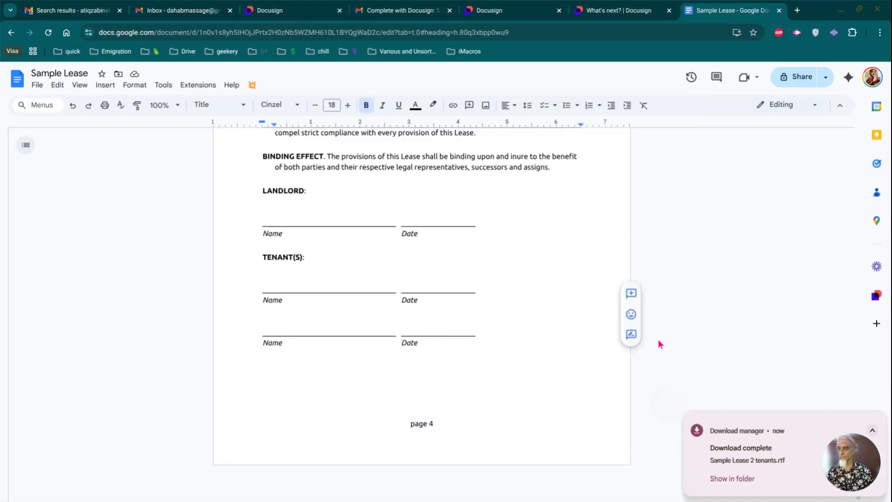
click(285, 15)
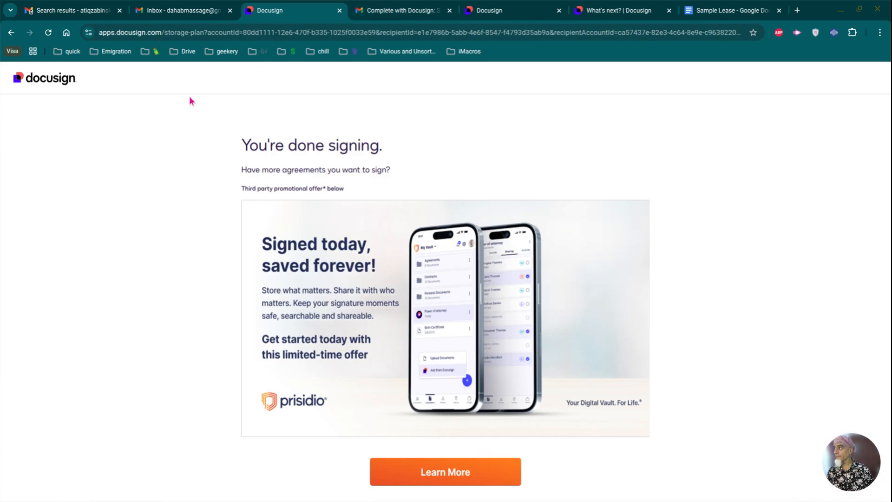
Step: Move from the signed-lease pages in Docusign to the My Templates list
click(11, 32)
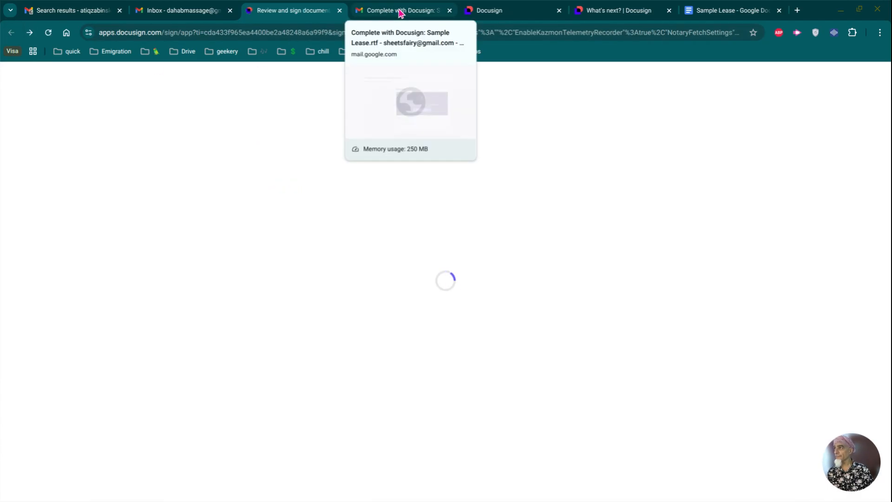
click(493, 13)
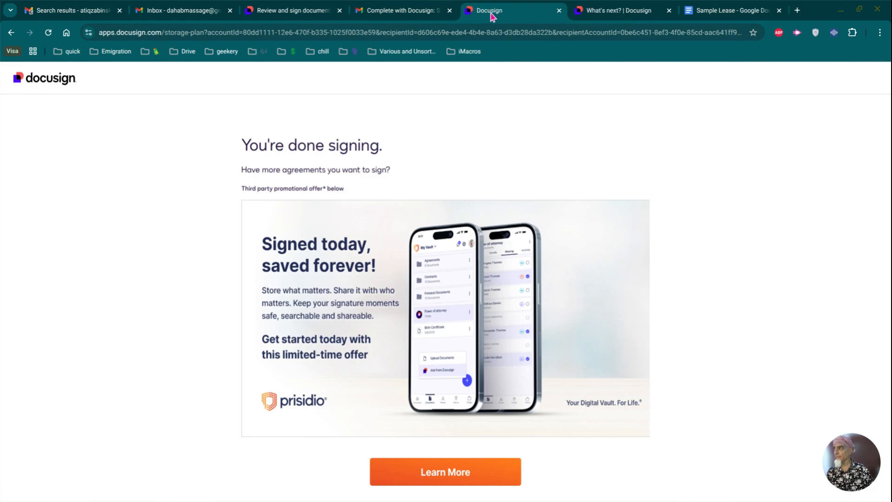
click(615, 13)
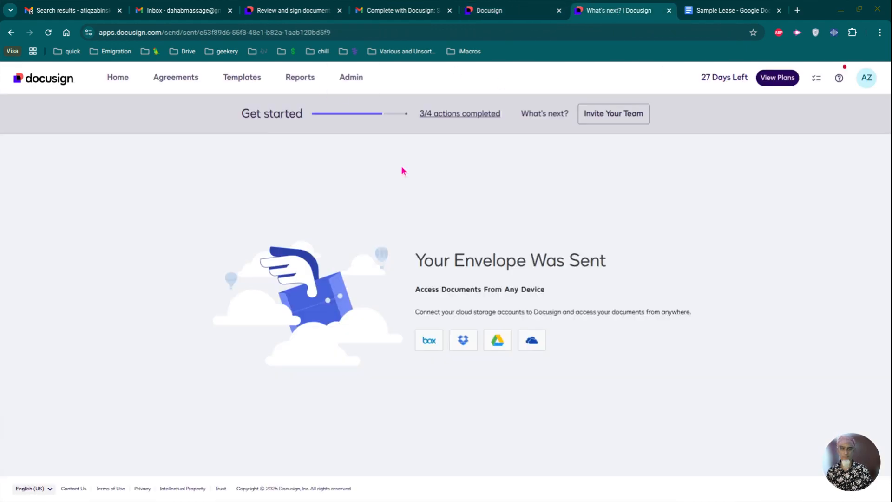
click(239, 79)
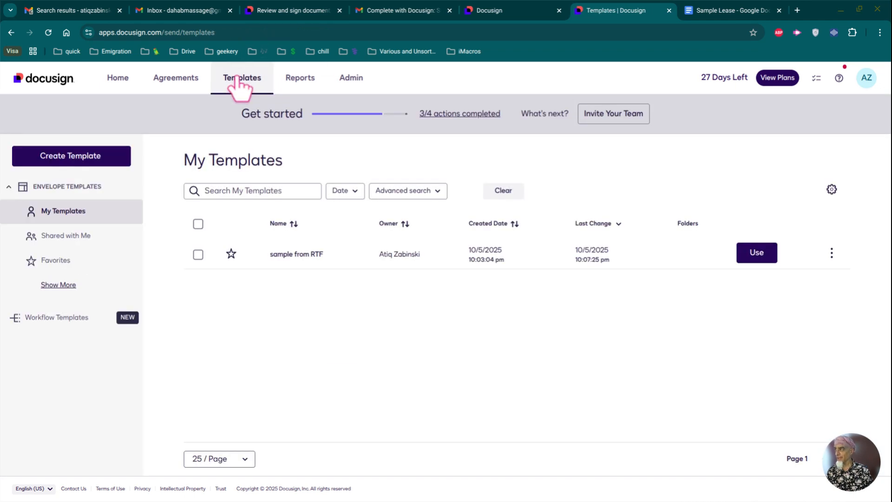
Step: Create a new template named '2-tenant sample'
click(103, 163)
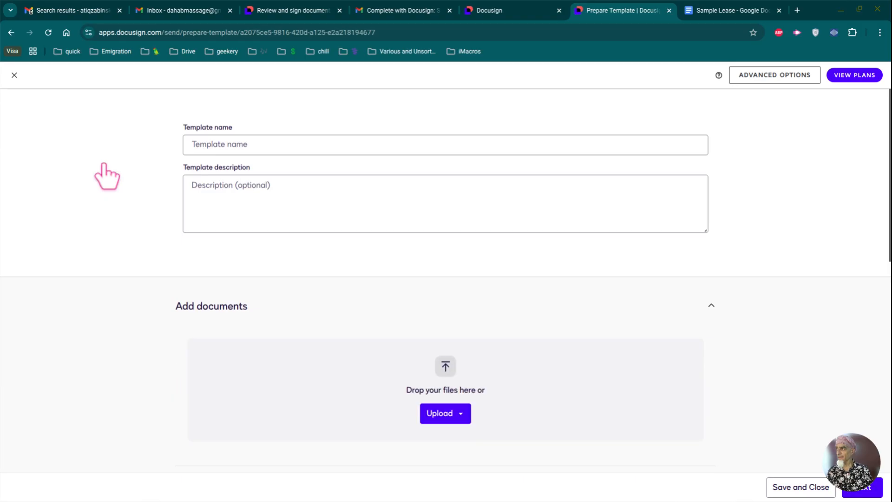
click(202, 146)
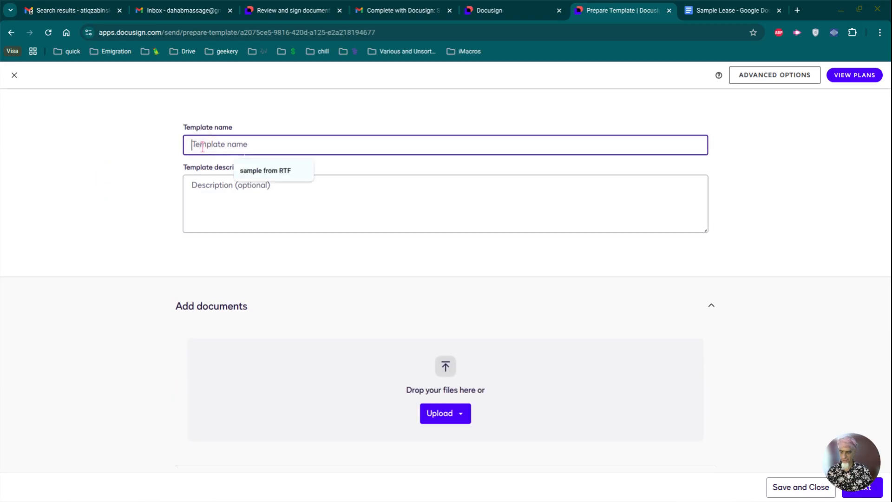
text(2-tenant)
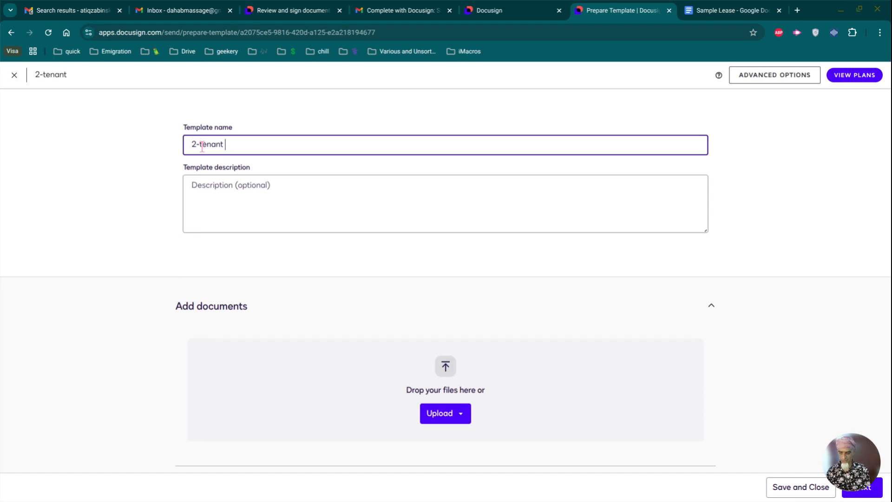
text( sample)
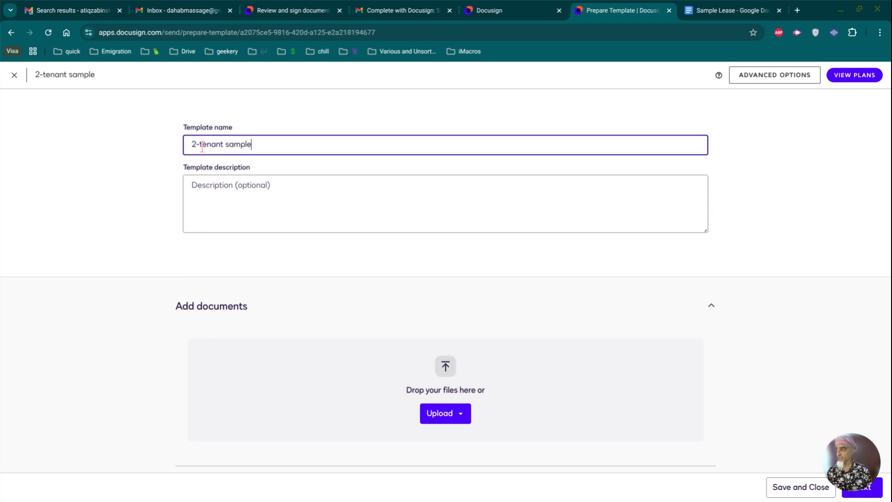
Step: Upload Sample Lease 2 tenants.rtf from the computer as the template's document
click(446, 418)
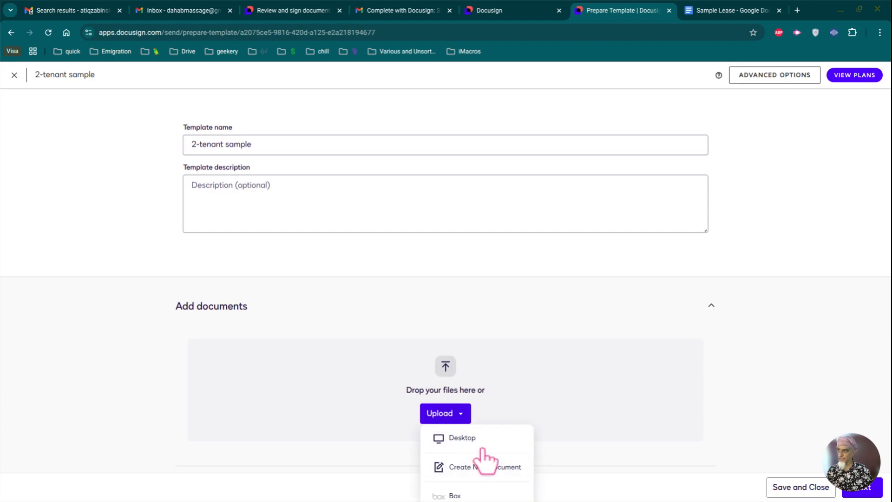
click(489, 437)
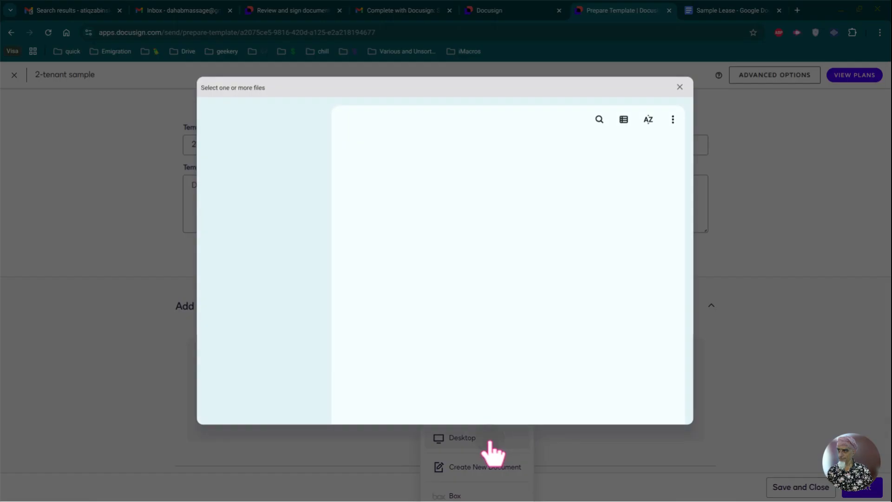
double_click(412, 172)
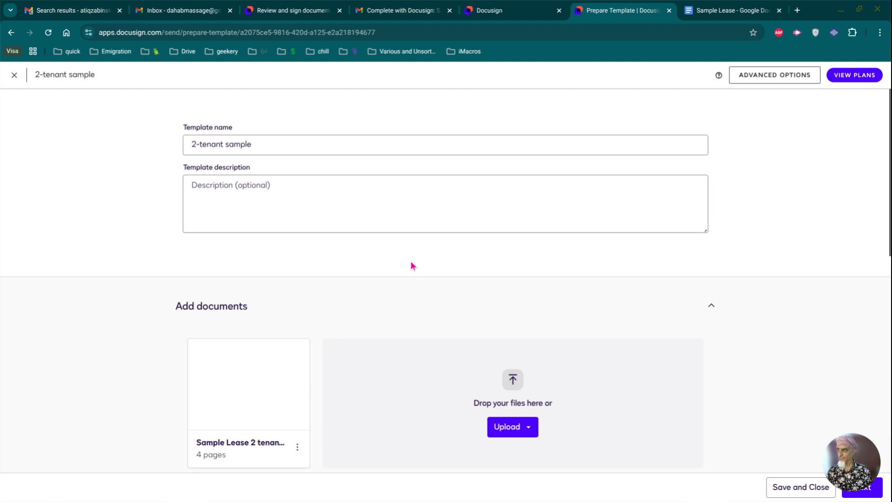
scroll(436, 271, down, 7)
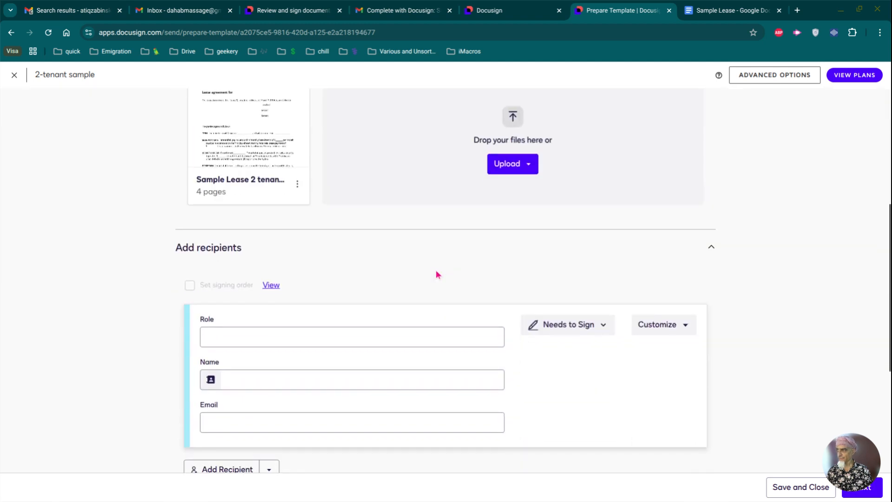
Step: Define three signer roles on the template: landlord, tenant1 and tenant2
scroll(435, 274, down, 2)
click(227, 159)
text(landlord)
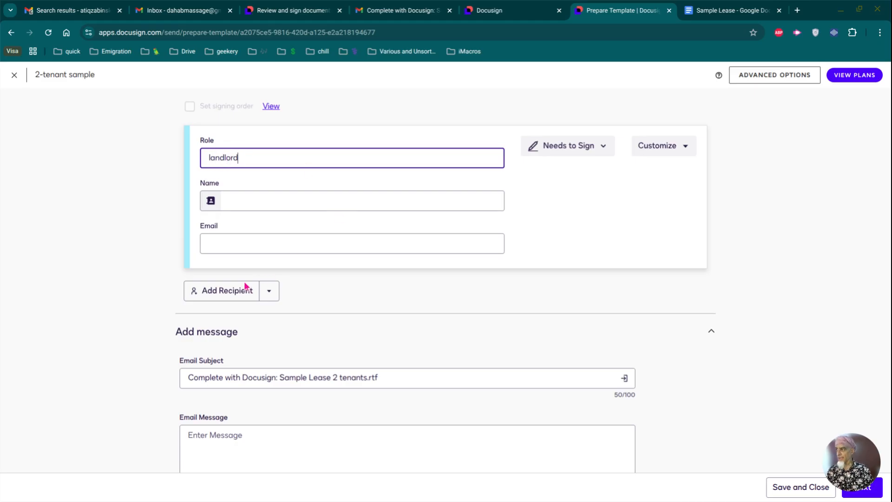
click(223, 291)
click(232, 311)
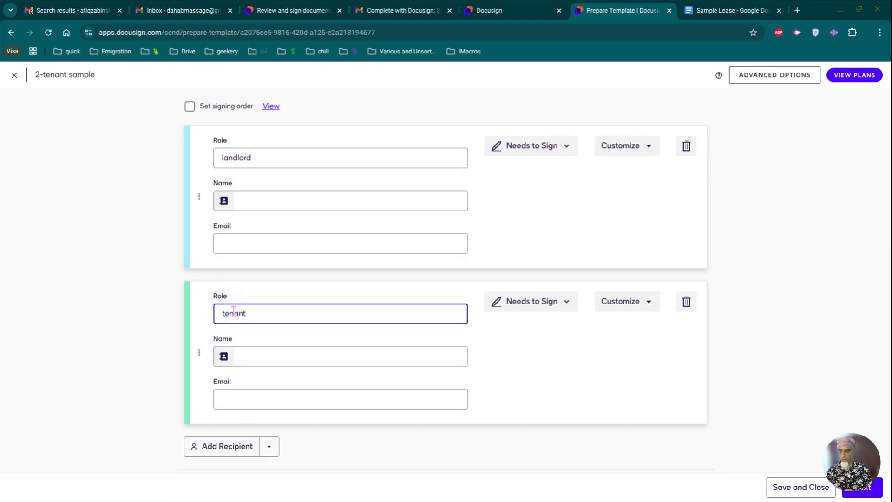
text(tenant1)
click(244, 447)
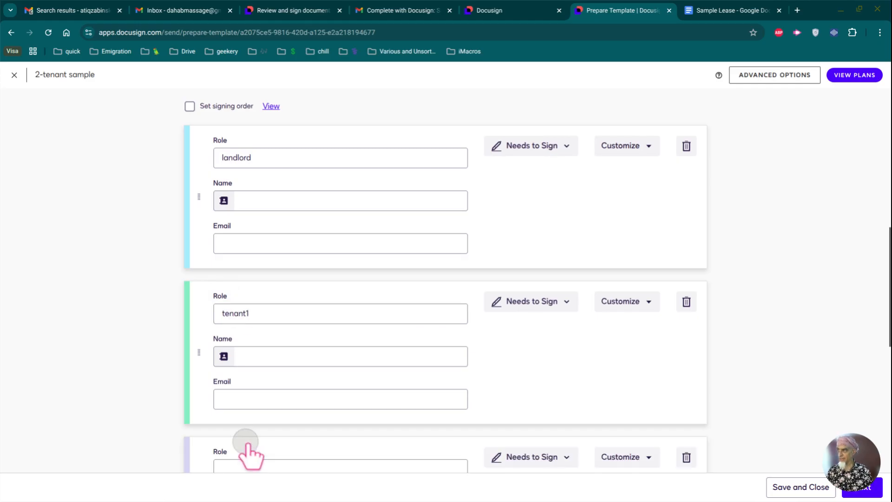
scroll(251, 448, down, 2)
click(237, 358)
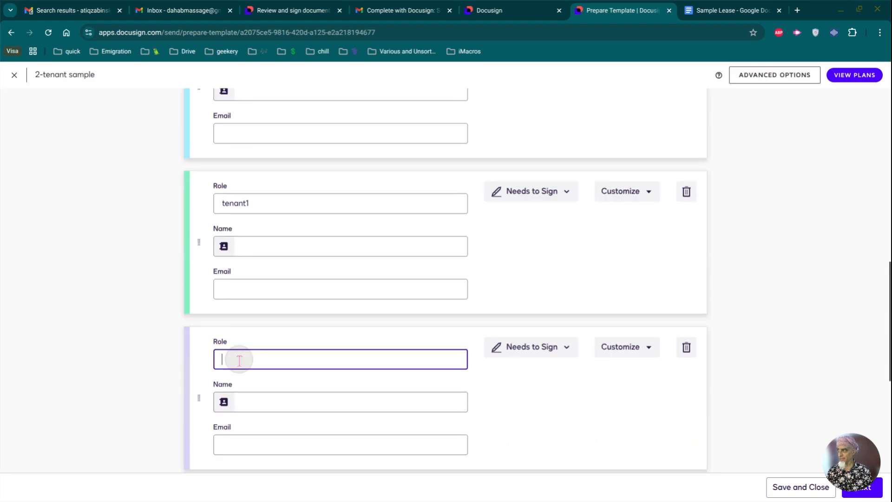
text(te)
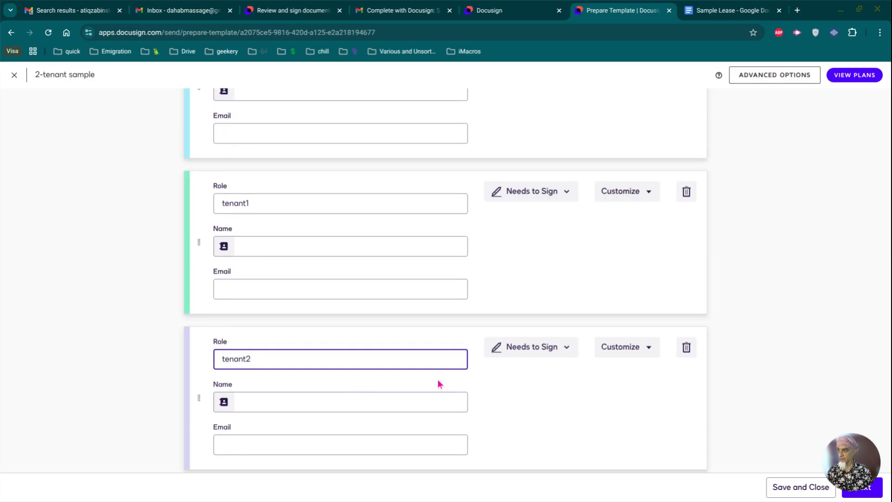
text(nant2)
scroll(442, 375, down, 6)
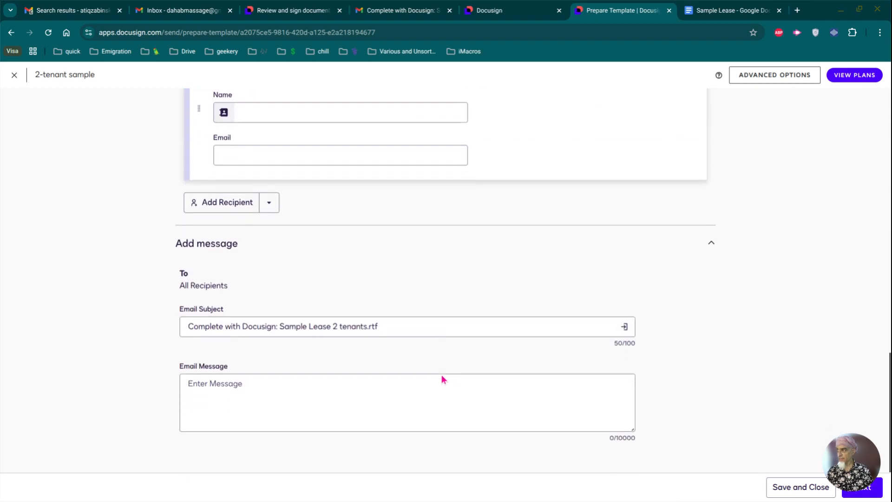
click(247, 397)
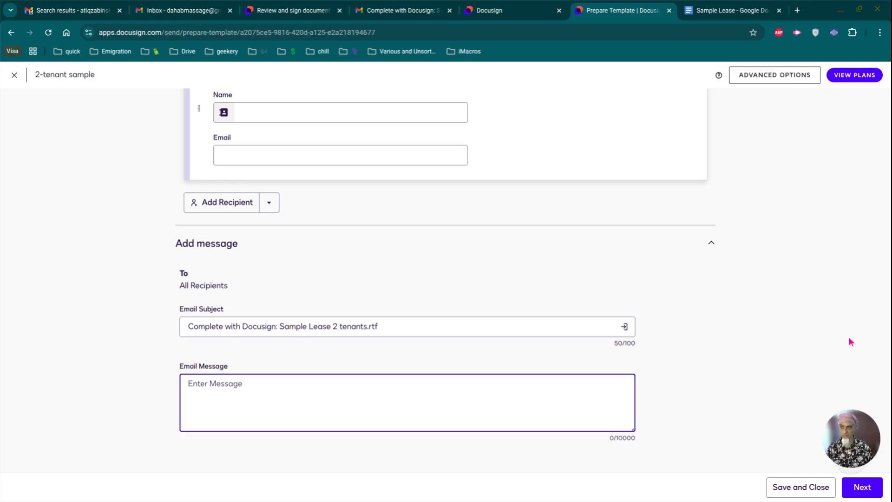
Step: Proceed to the Add Fields page and scroll down through the lease document
click(878, 494)
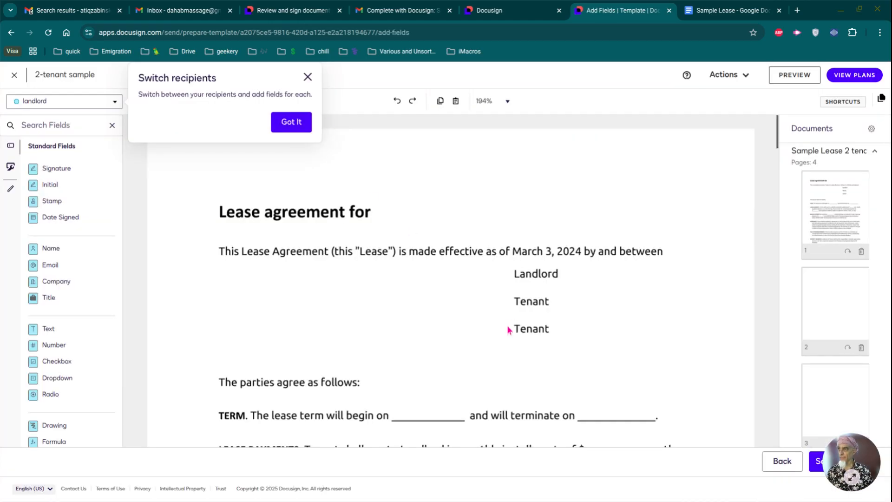
scroll(522, 316, down, 6)
scroll(522, 317, down, 8)
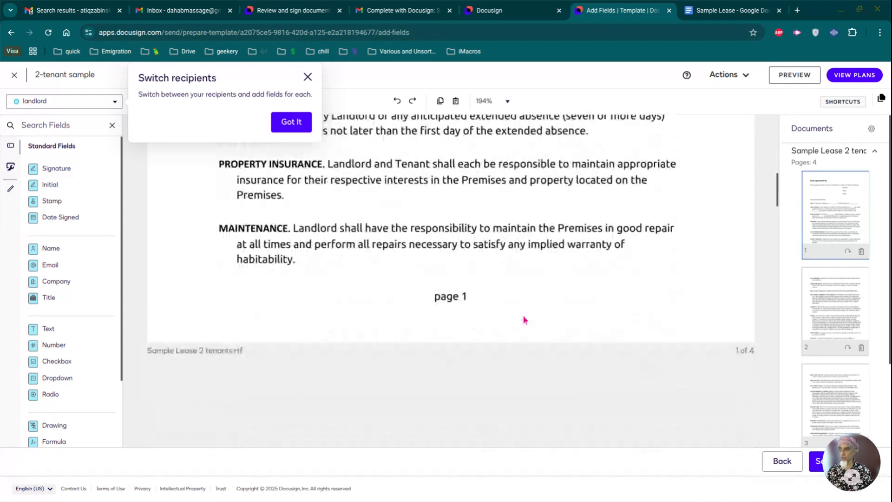